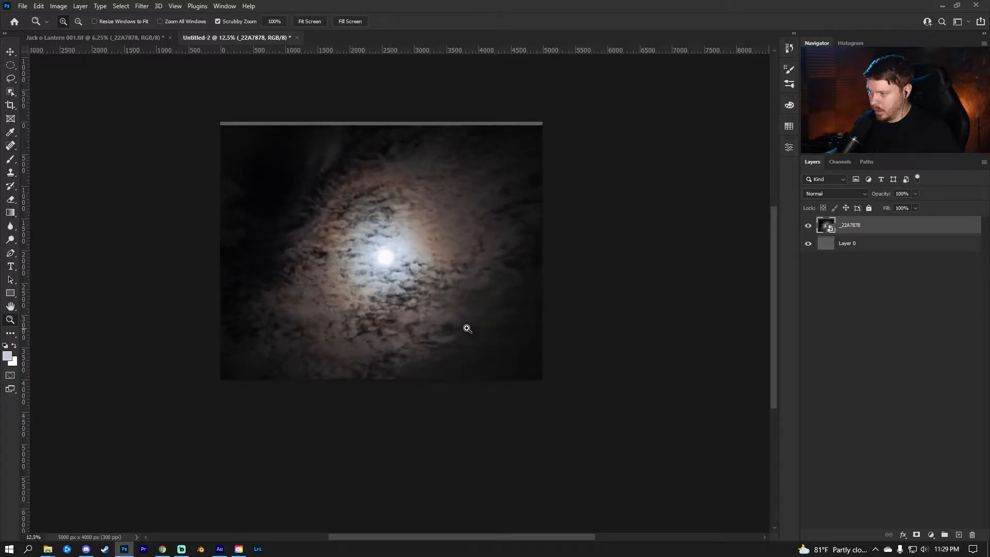
Apply a Field Blur from the Blur Gallery to the _22A7878 night sky photo
mouse_move(489, 279)
mouse_down()
mouse_move(423, 281)
mouse_move(487, 294)
mouse_up()
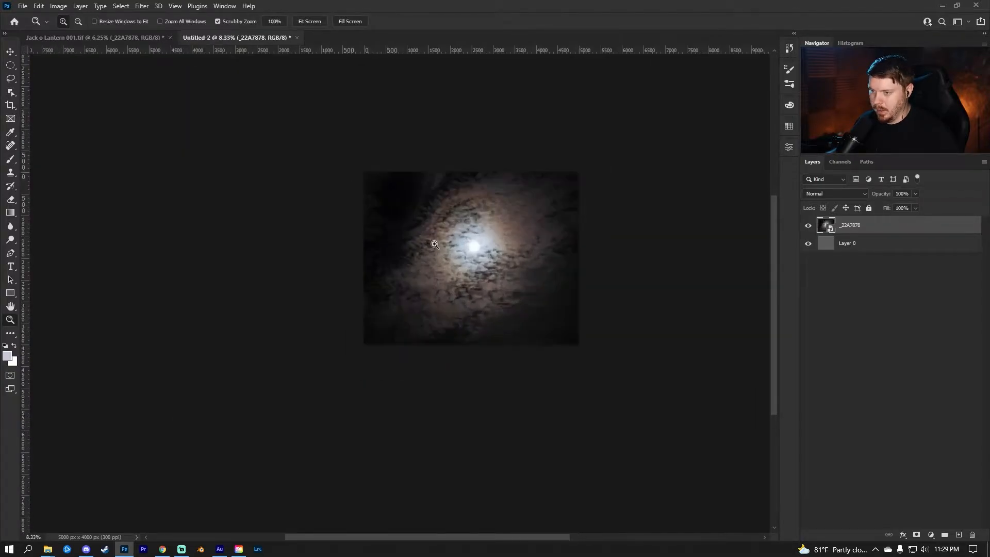
click(142, 6)
mouse_move(237, 146)
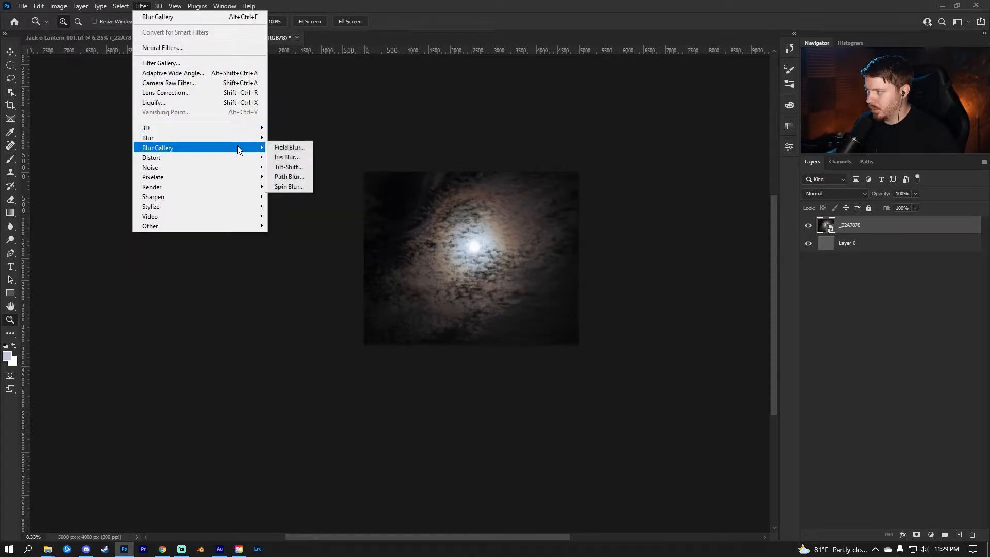
click(288, 148)
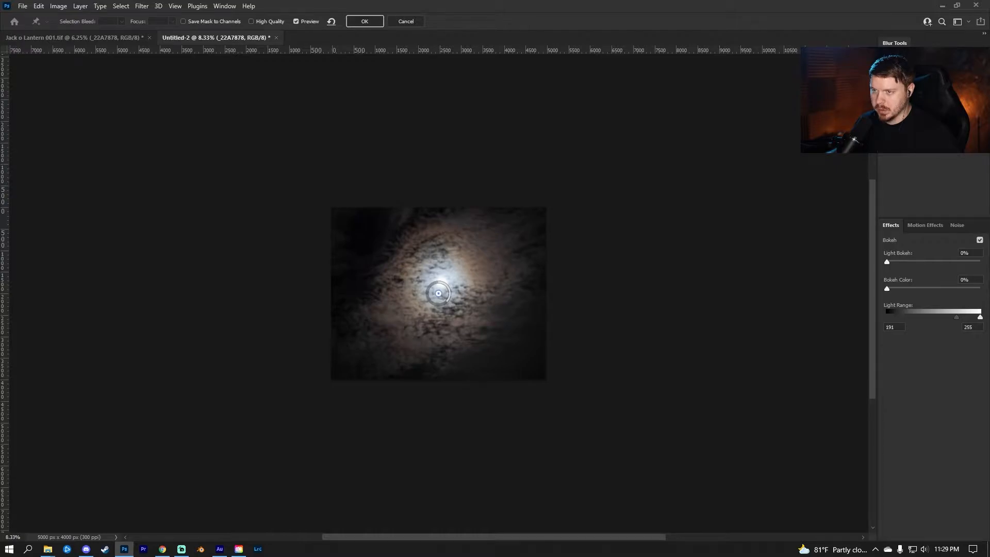
key(Return)
Add a Curves adjustment that brightens the midtones, clip it to the night sky photo, and compare it on and off
click(931, 535)
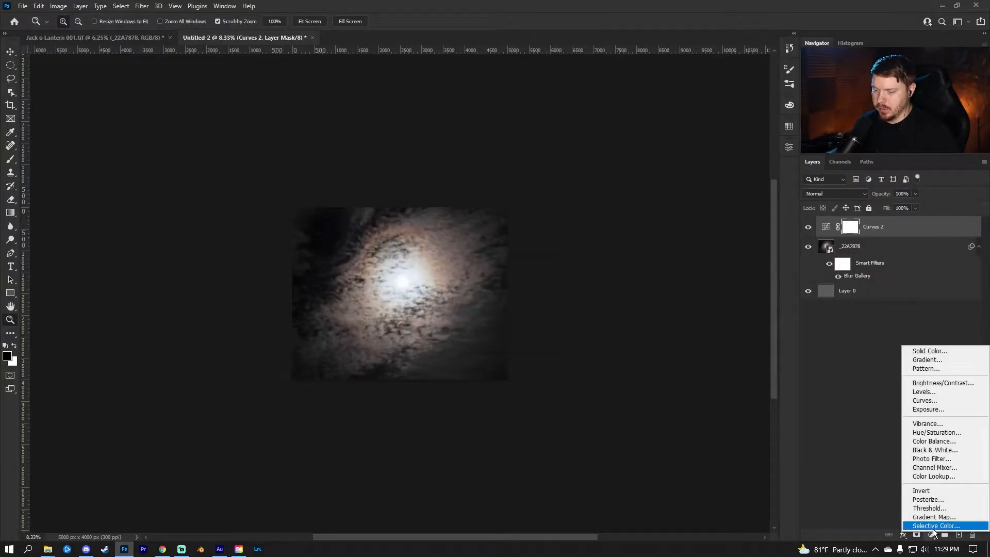
click(891, 227)
double_click(826, 227)
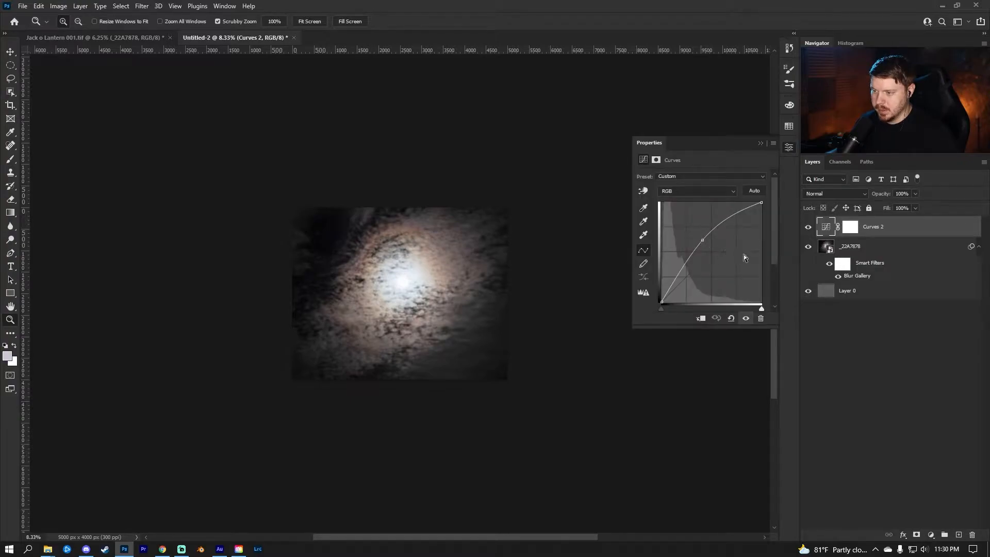
key(ctrl+alt+g)
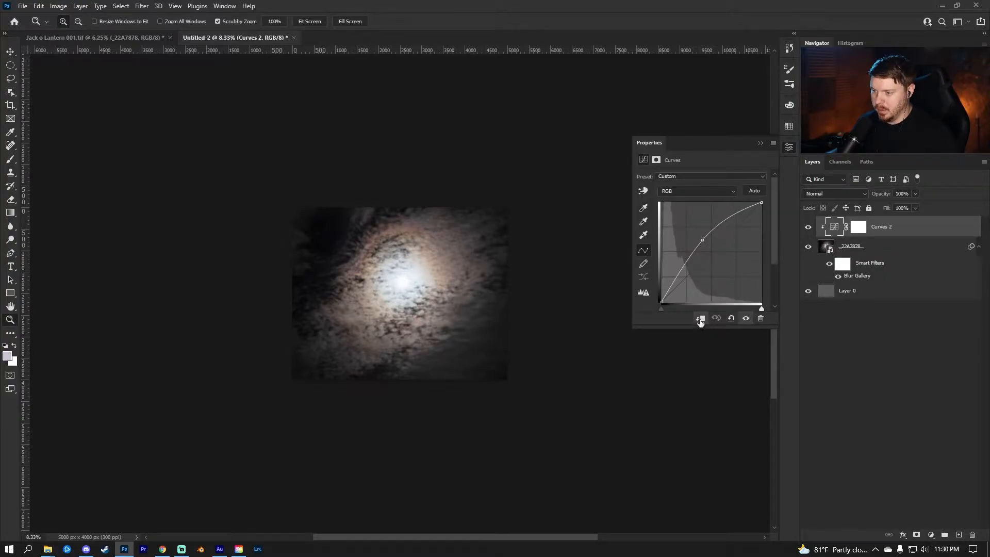
click(810, 229)
click(807, 229)
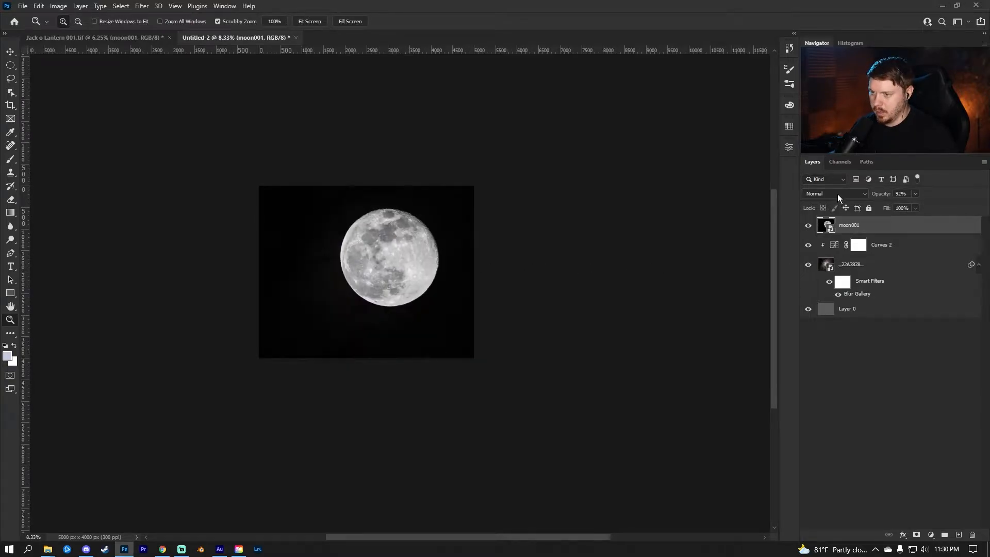
Set the moon001 layer's blend mode to Screen and duplicate the layer
click(838, 194)
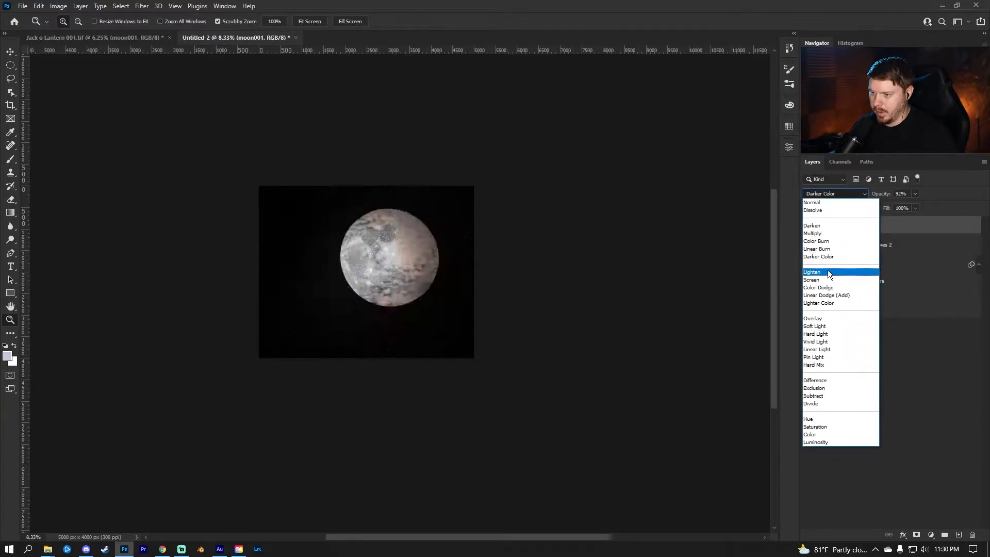
click(828, 275)
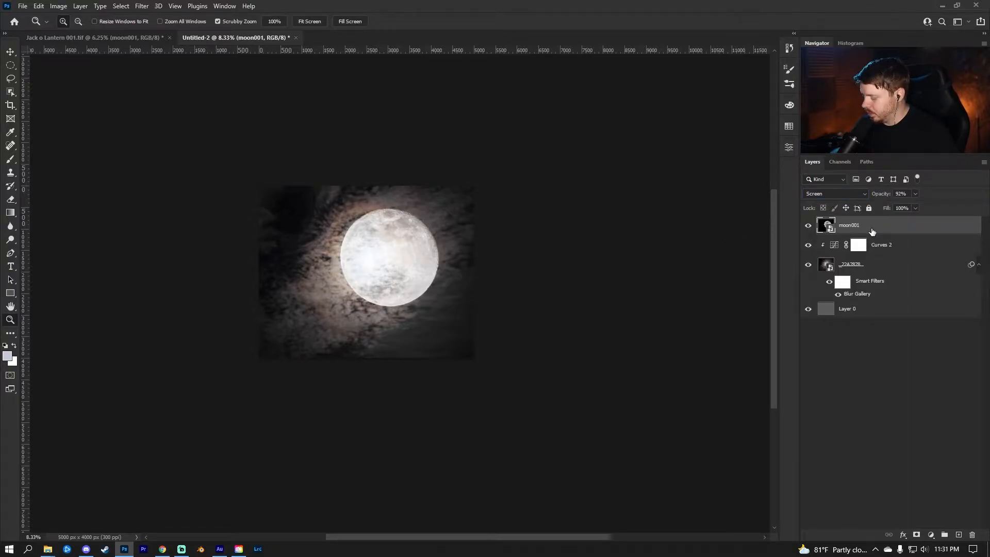
key(ctrl+j)
Set the blend mode of the lower moon layer, moon001, to Multiply
click(915, 247)
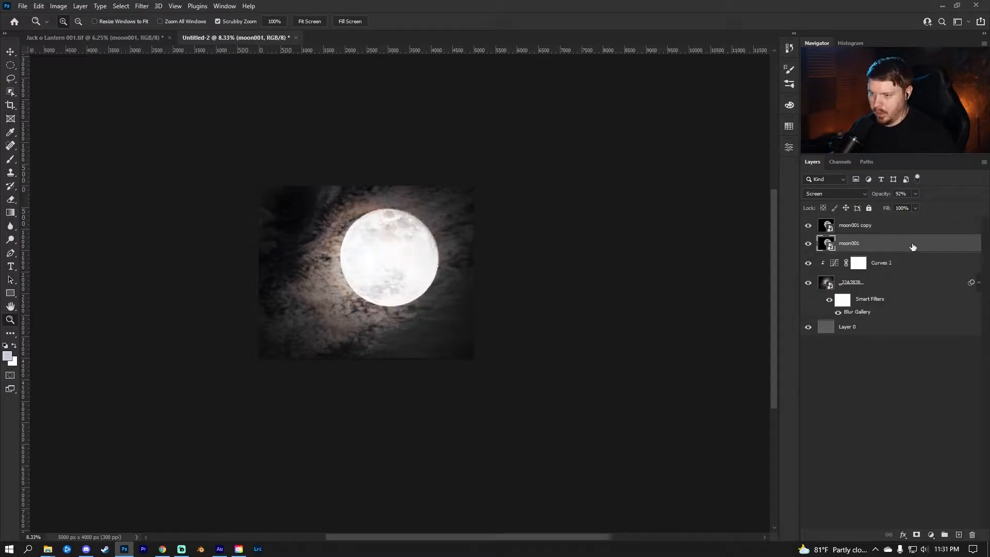
click(835, 193)
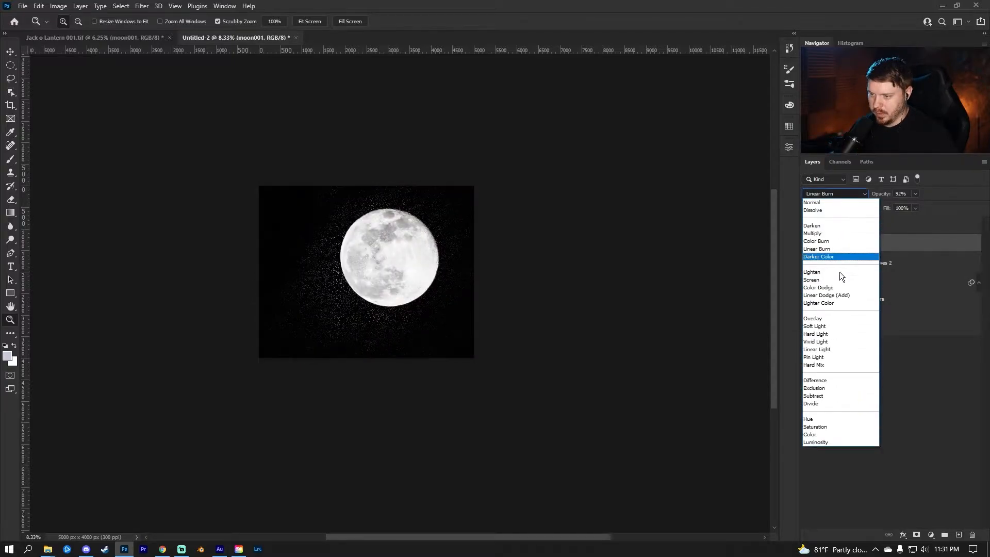
click(837, 232)
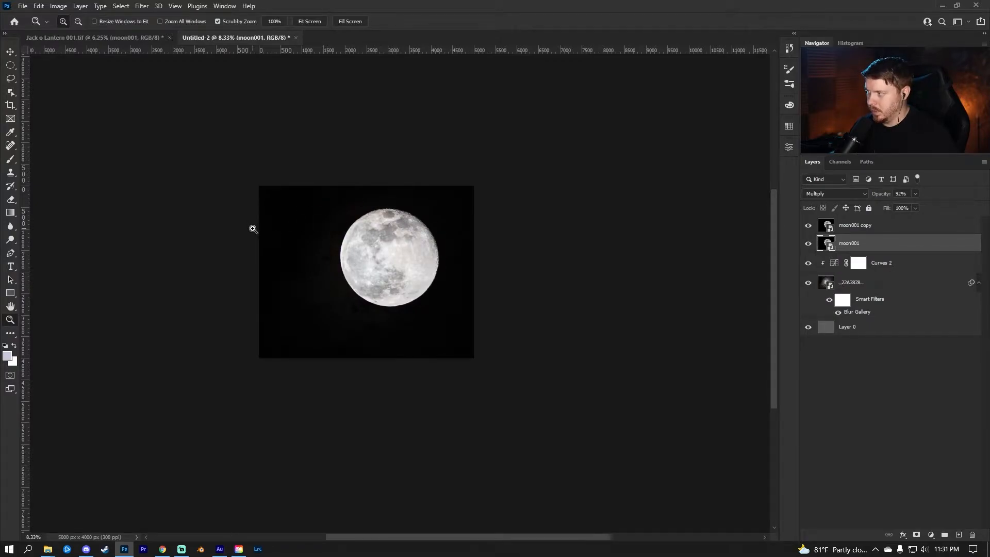
Copy the moon disc from moon001 onto its own layer using an elliptical selection with 5 px feather, and hide moon001
click(12, 65)
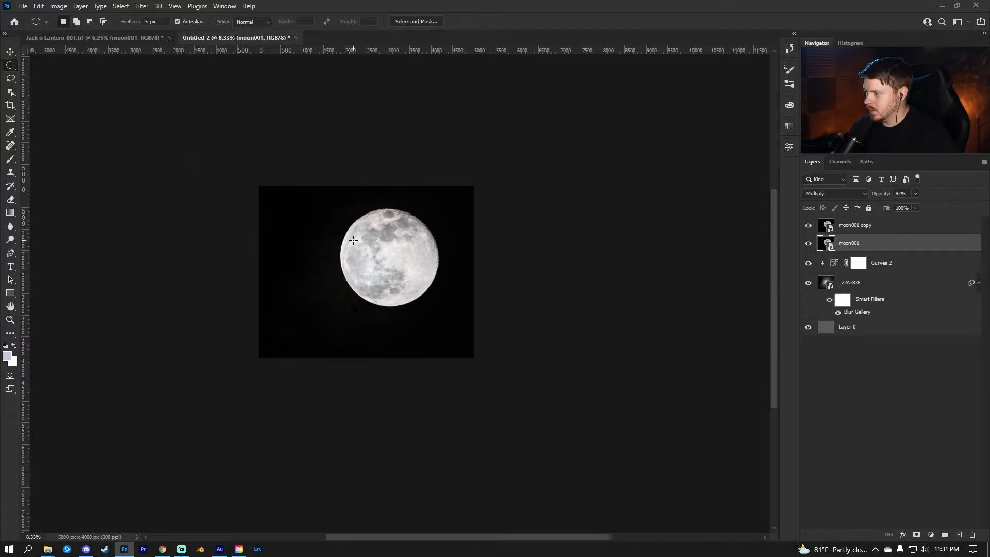
drag(376, 230, 437, 305)
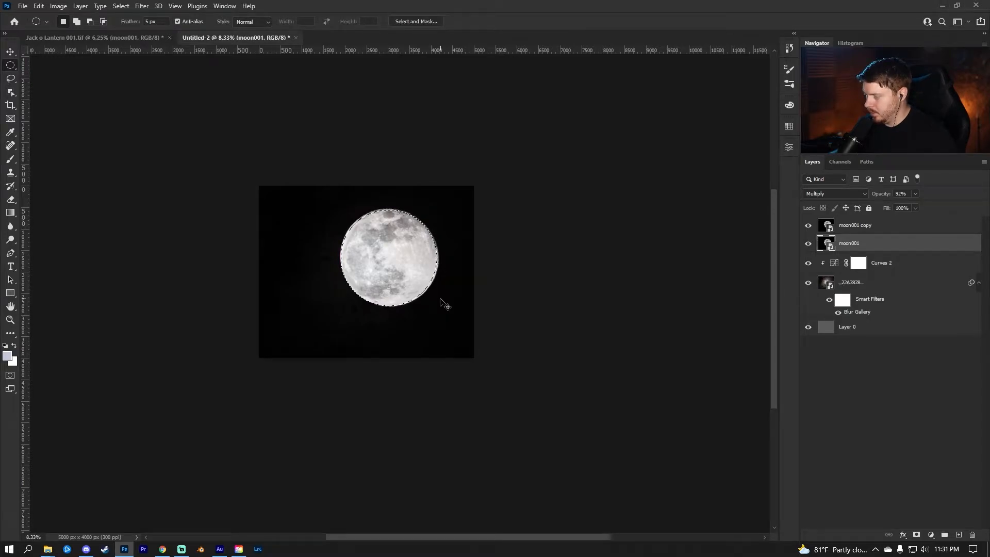
key(ctrl+j)
click(808, 262)
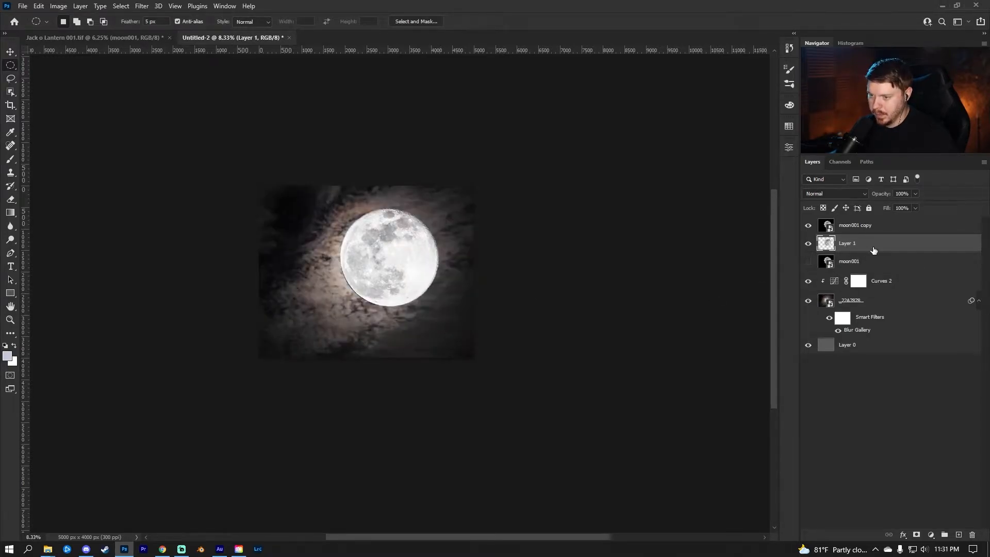
Set the copied moon disc layer's blend mode to Multiply
click(846, 194)
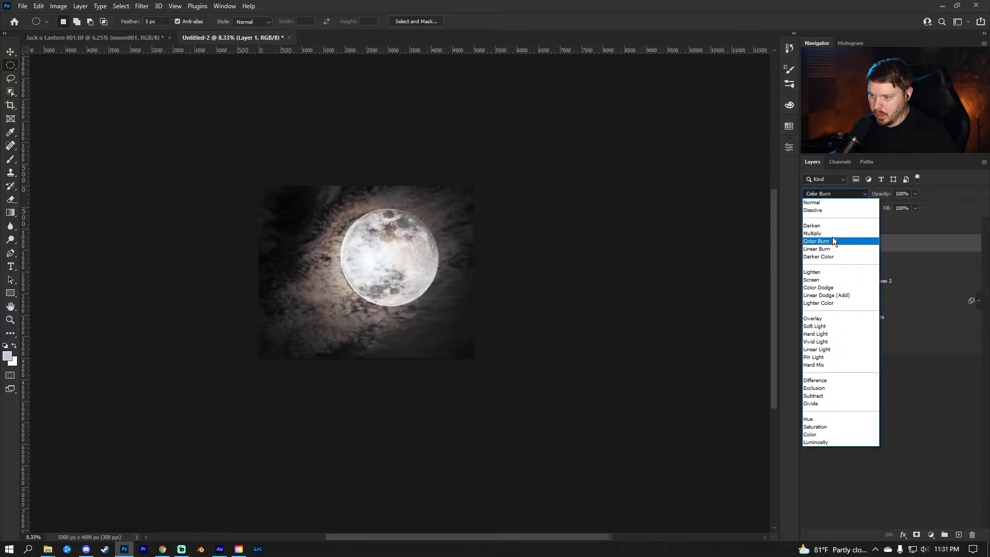
click(832, 239)
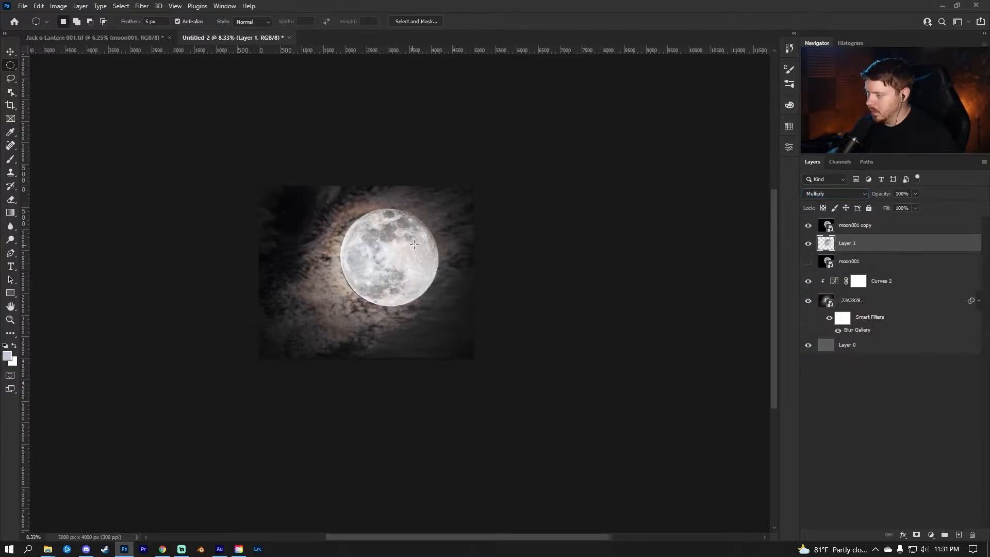
key(z)
drag(412, 258, 434, 262)
click(433, 263)
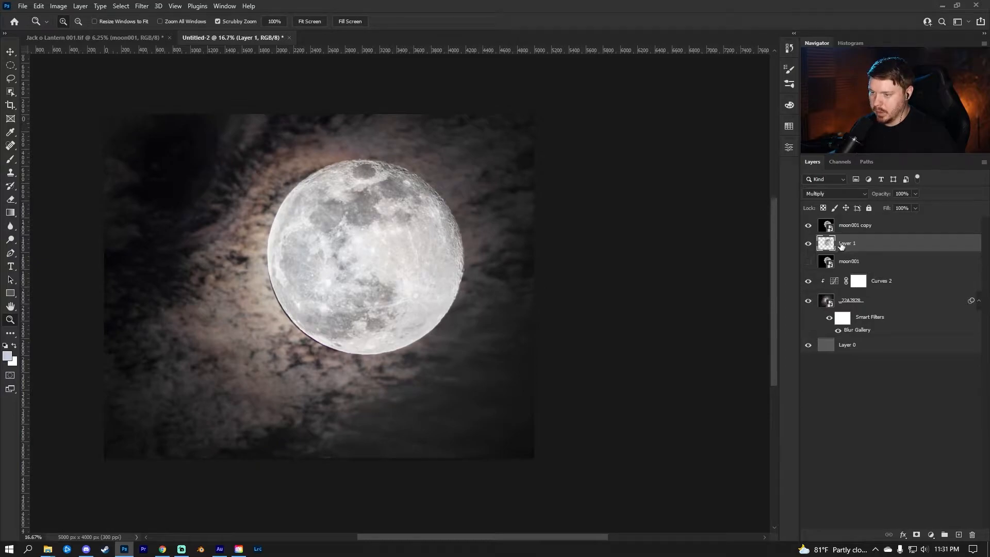
Delete the hidden moon001 layer
click(855, 227)
click(857, 245)
drag(859, 264, 972, 534)
click(861, 226)
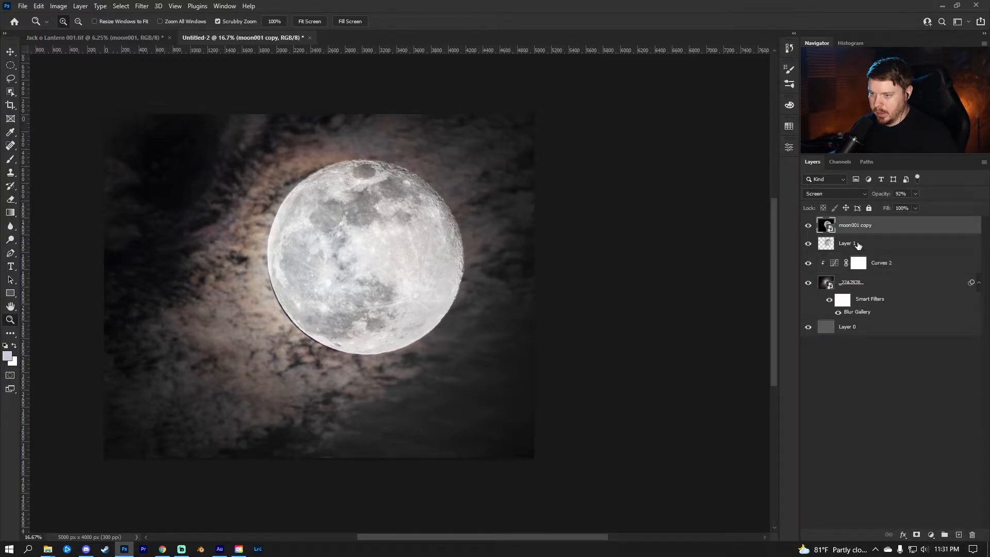
Mask Layer 1 and brush out the dark rim along the moon's lower-left edge, comparing the layer on and off
click(857, 246)
click(917, 534)
key(b)
mouse_move(276, 317)
mouse_down()
mouse_move(297, 341)
mouse_move(284, 307)
mouse_move(307, 344)
mouse_move(359, 363)
mouse_up()
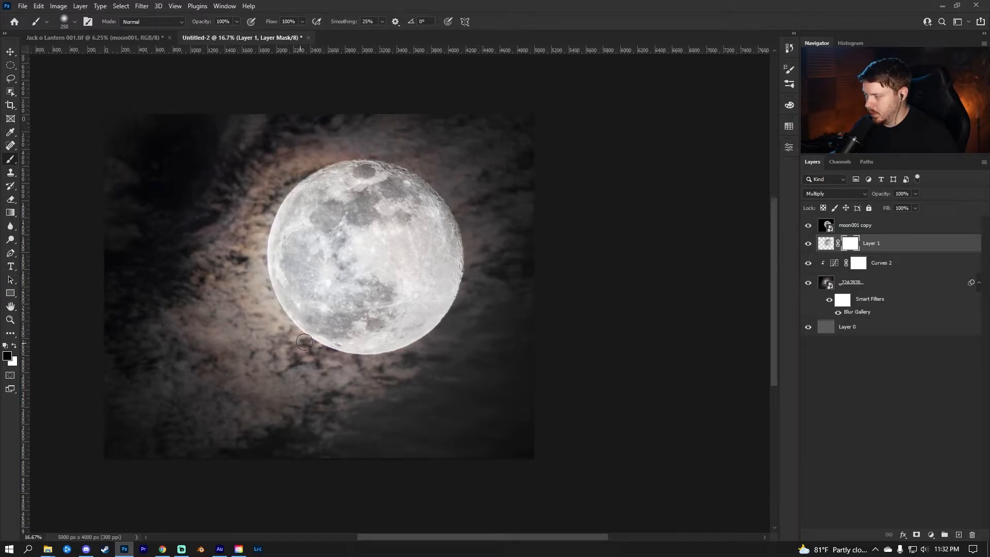
key(x)
click(808, 244)
click(808, 244)
click(808, 245)
click(808, 245)
click(808, 244)
click(808, 244)
Convert the masked moon disc layer, Layer 1, to a smart object
key(z)
right_click(910, 244)
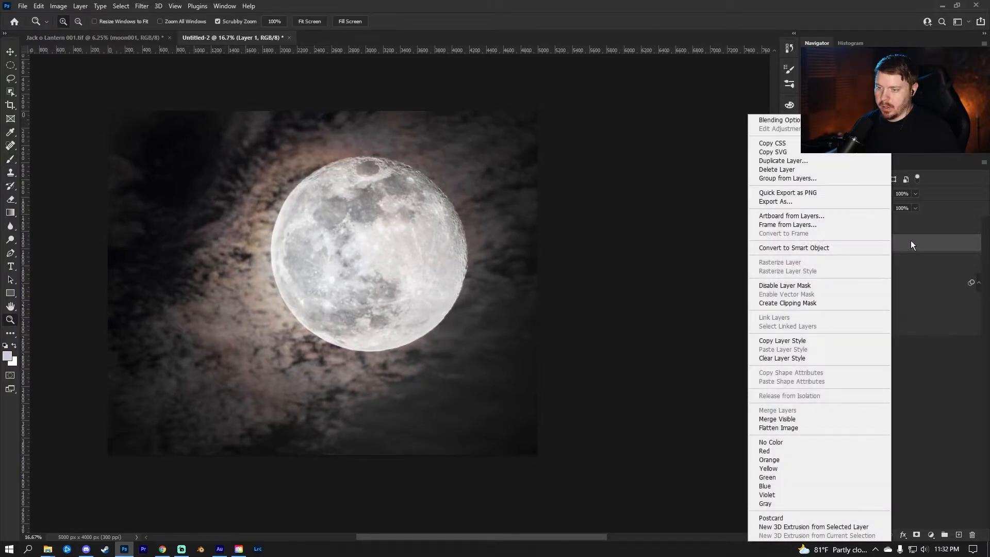
click(806, 248)
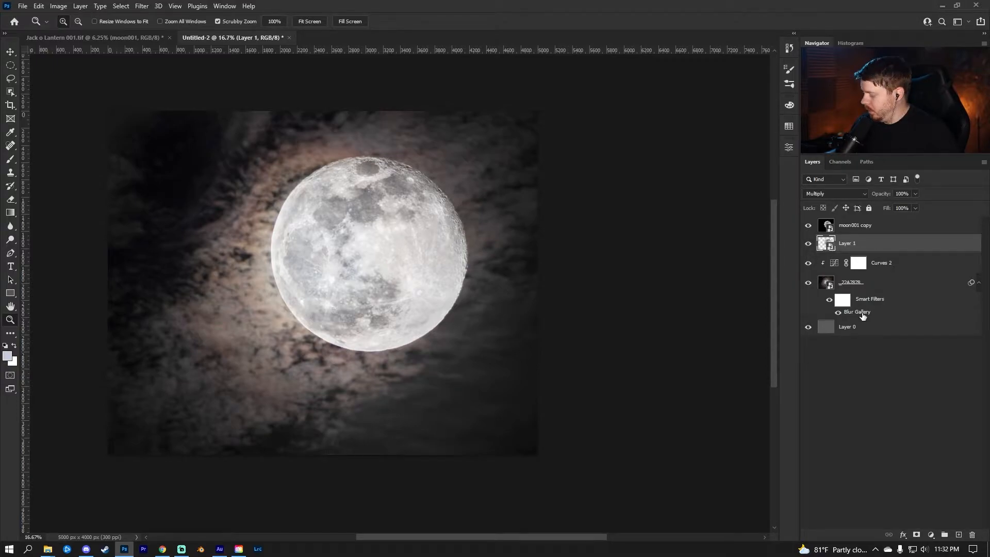
Copy the night sky photo's Blur Gallery smart filter onto Layer 1 and moon001 copy
drag(862, 315, 905, 251)
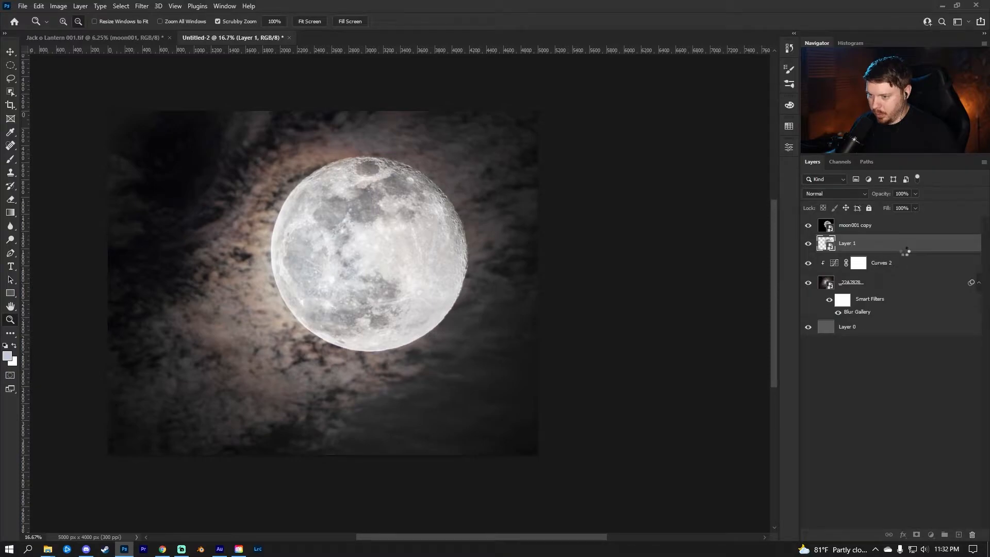
click(978, 246)
drag(855, 273, 871, 228)
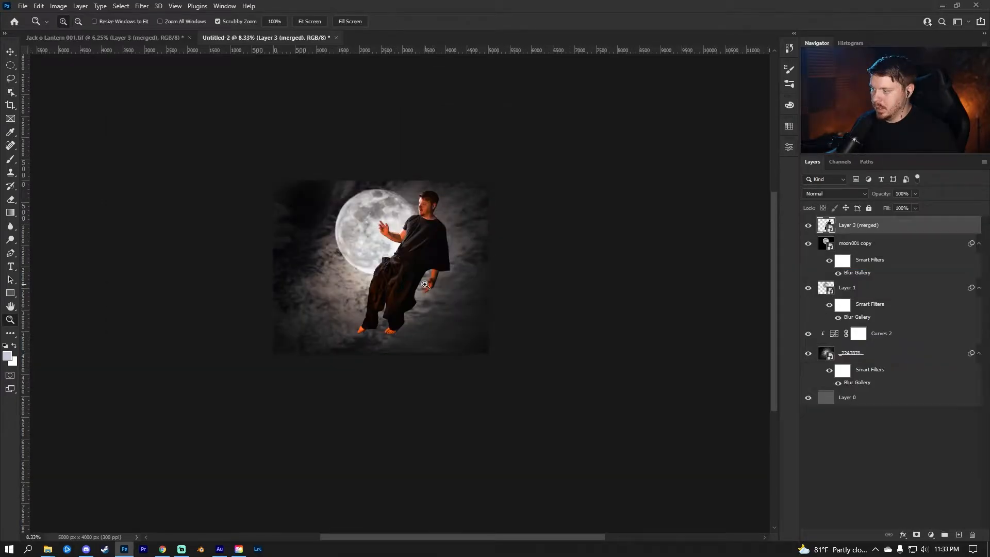
Move the man's cutout layer left and slightly down in front of the moon with Free Transform
key(ctrl+plus)
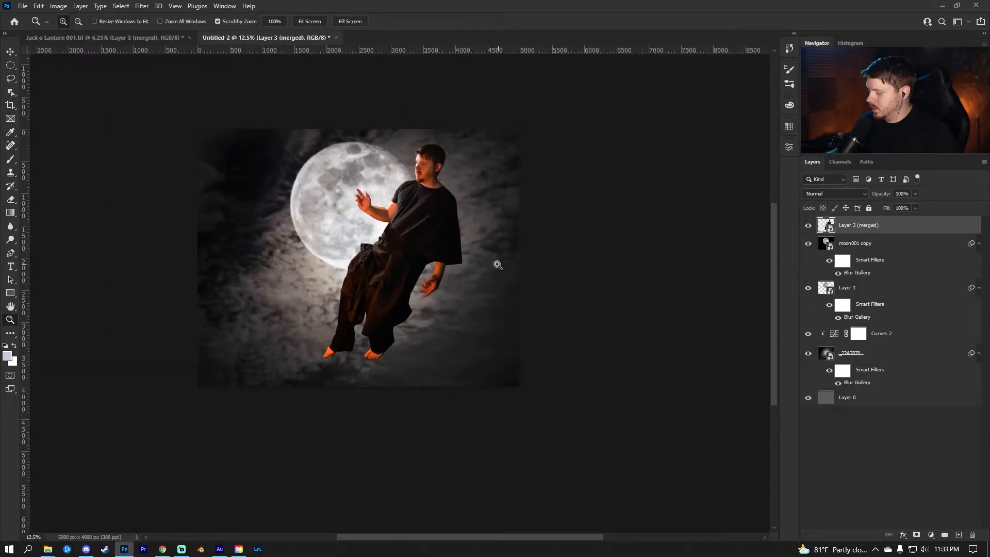
key(ctrl+t)
drag(444, 256, 409, 268)
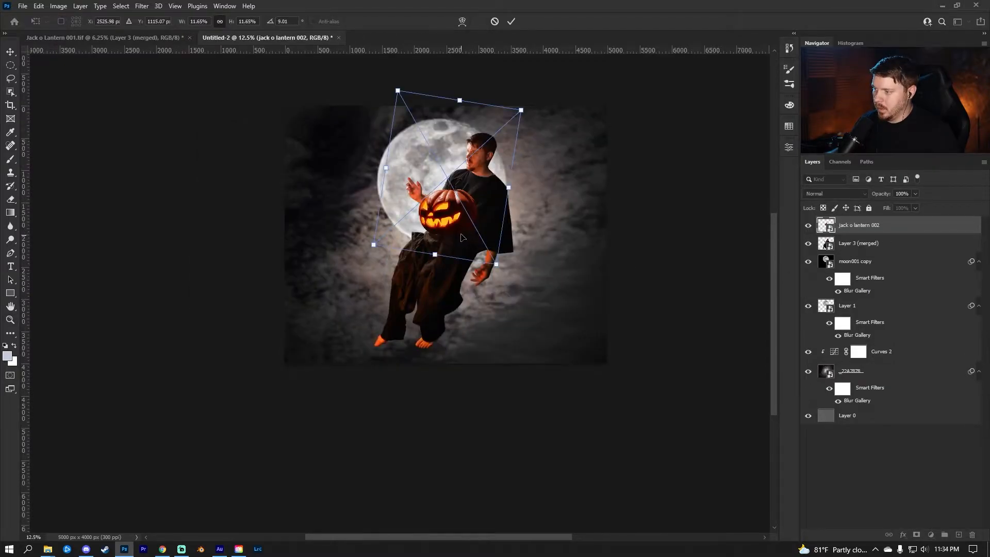
Position the carved pumpkin of the jack o lantern 002 layer over the man's head
drag(450, 233, 495, 174)
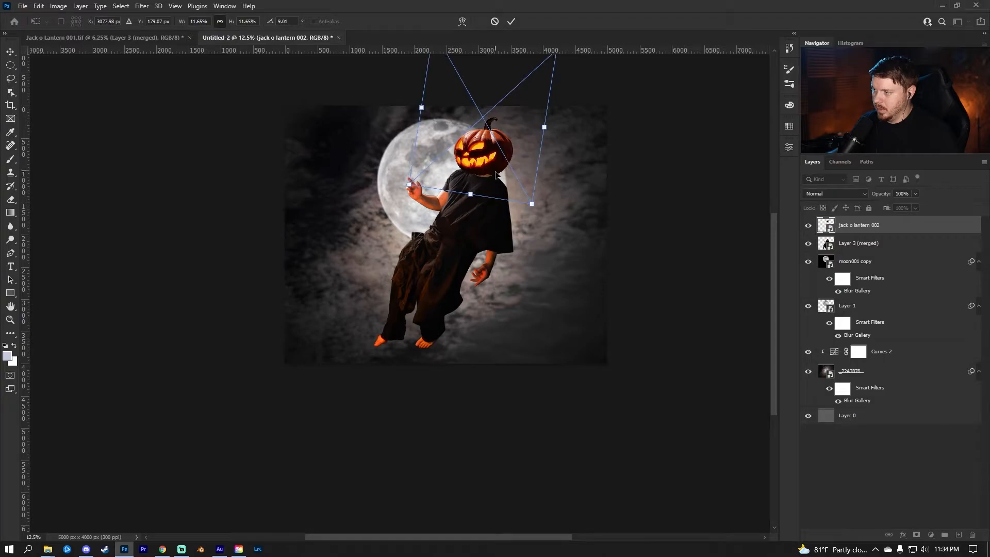
key(Return)
Trace a closed Pen path around the draped black fabric from the waist down over the figure's legs
key(z)
drag(413, 250, 453, 250)
key(z)
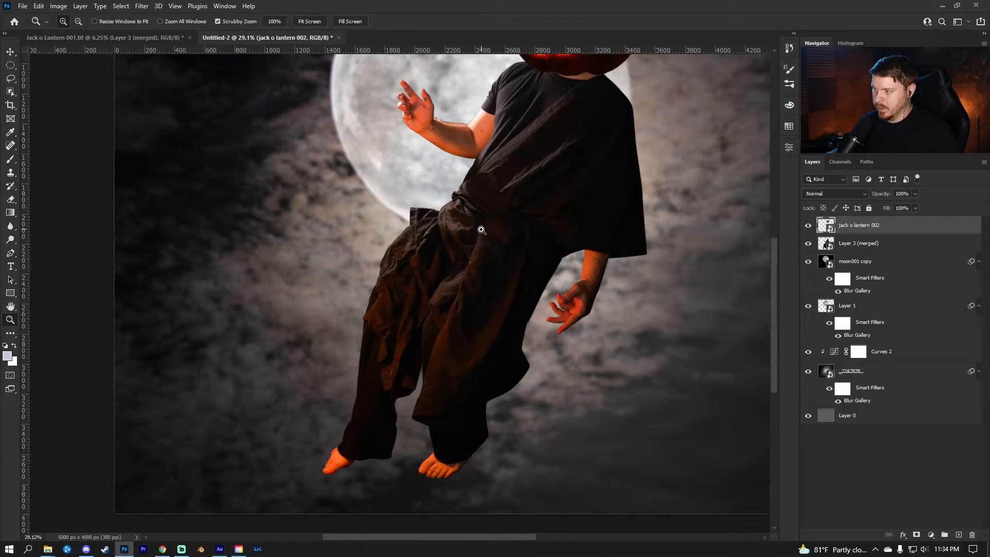
click(453, 207)
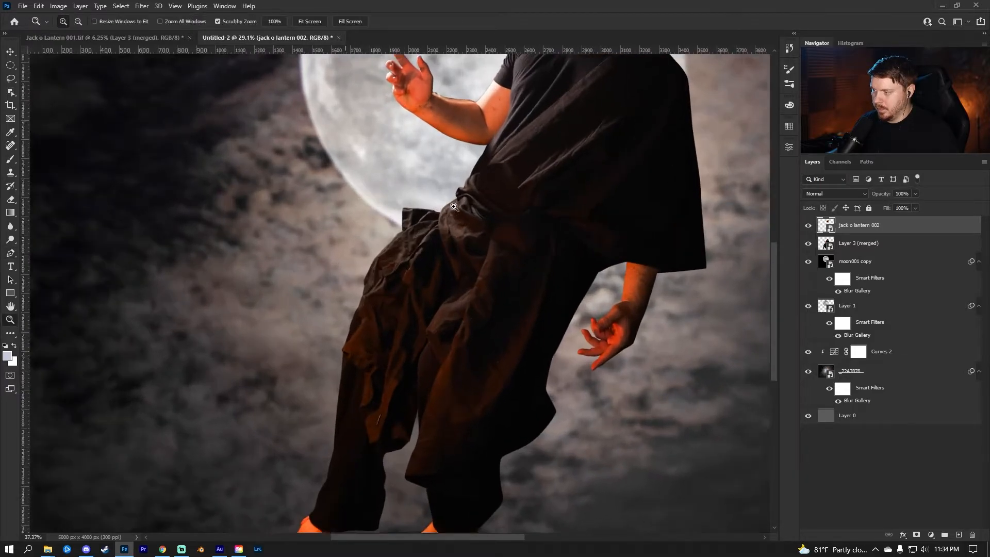
click(452, 206)
key(p)
click(500, 159)
drag(350, 186, 335, 197)
drag(287, 265, 289, 282)
click(311, 353)
drag(312, 366, 371, 188)
click(372, 175)
click(350, 212)
drag(382, 294, 382, 304)
drag(385, 351, 407, 361)
click(418, 358)
click(442, 238)
drag(471, 207, 485, 207)
drag(507, 242, 513, 248)
drag(476, 351, 477, 362)
drag(548, 375, 563, 371)
drag(651, 272, 504, 447)
drag(578, 290, 582, 280)
click(584, 241)
click(524, 198)
click(471, 156)
click(407, 119)
Turn the fabric path into a new anti-aliased selection with a 0.5 pixel feather radius
right_click(415, 163)
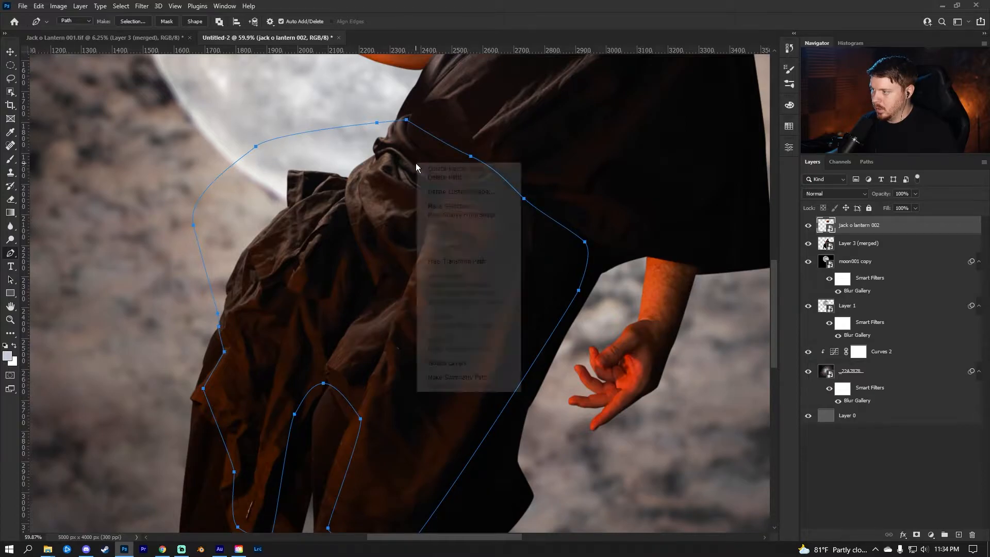
click(452, 205)
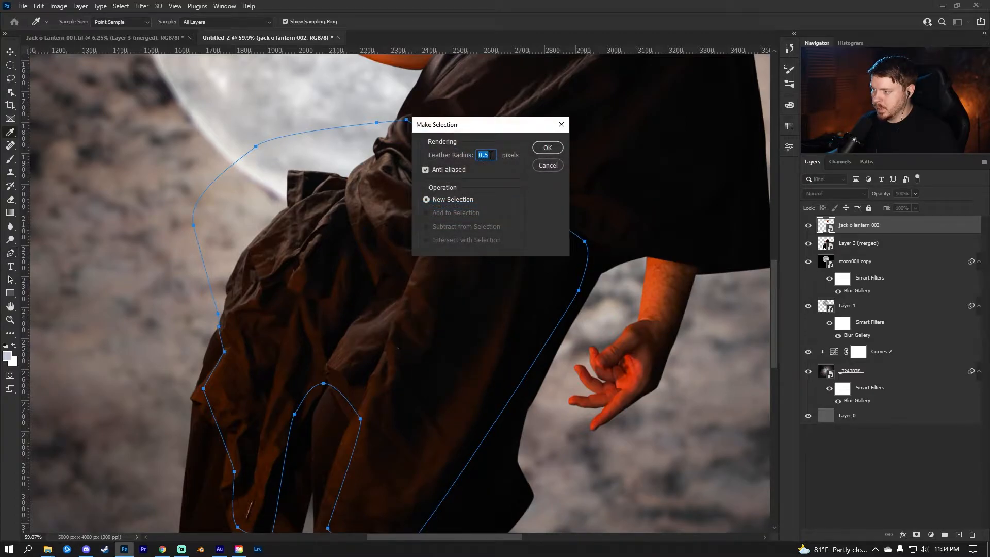
click(547, 147)
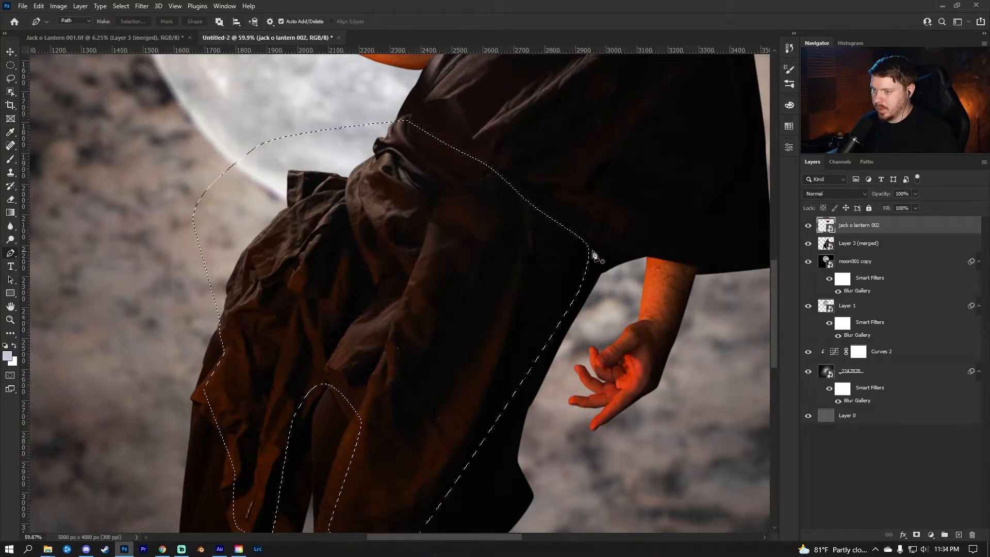
Copy the selected fabric from the Layer 3 (merged) figure onto a new layer
click(862, 244)
scroll(404, 316, down, 1)
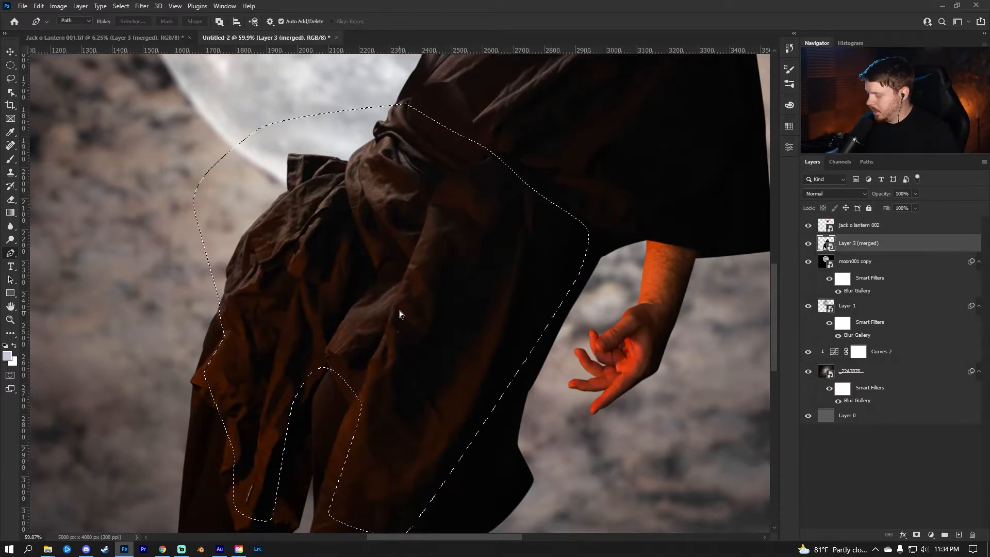
key(ctrl+j)
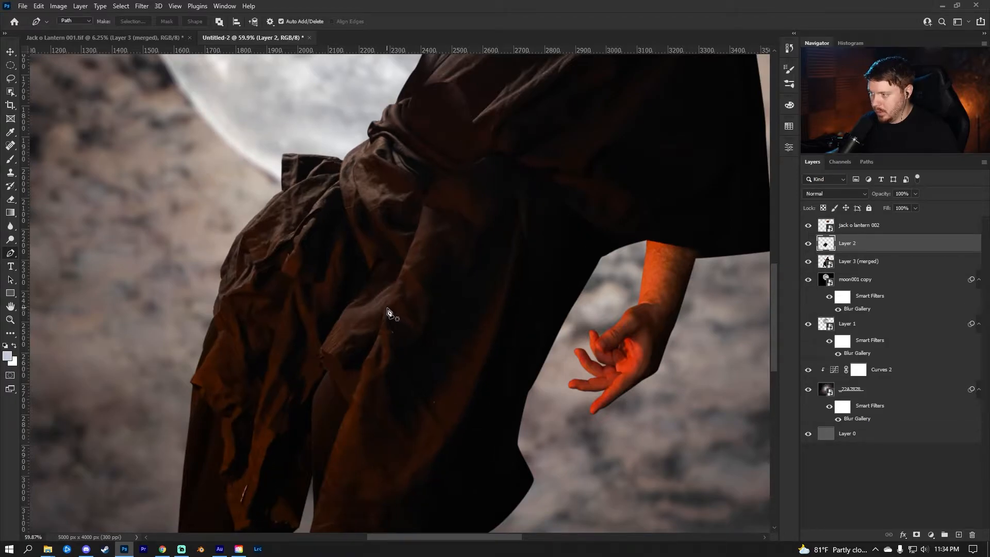
Free Transform the copied fabric into a large cape trailing to the right behind the figure
key(ctrl+t)
key(ctrl+minus)
key(ctrl+minus)
key(ctrl+minus)
key(ctrl+minus)
drag(427, 273, 332, 239)
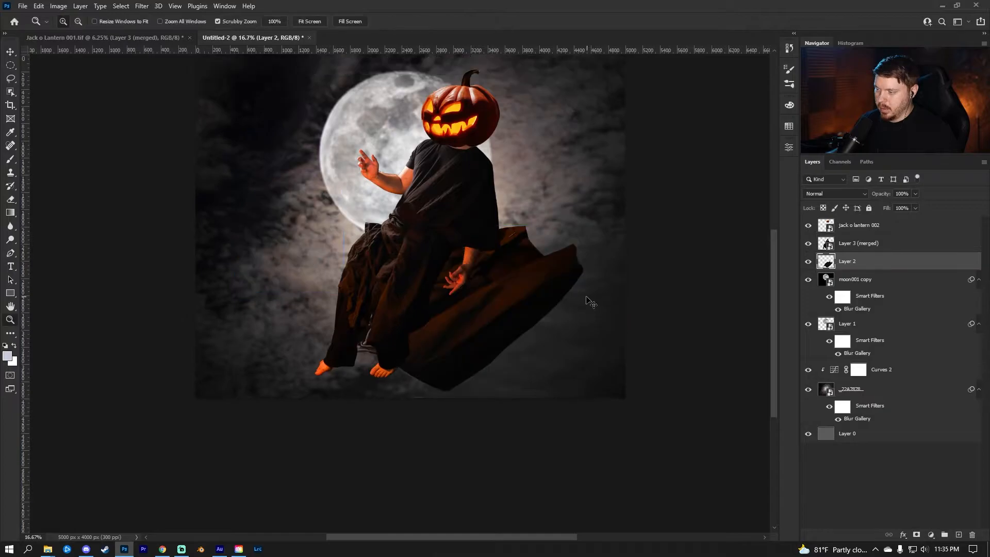
Free Transform the Layer 2 fabric so the cape flows out to the left behind the figure
key(ctrl+t)
drag(549, 315, 517, 264)
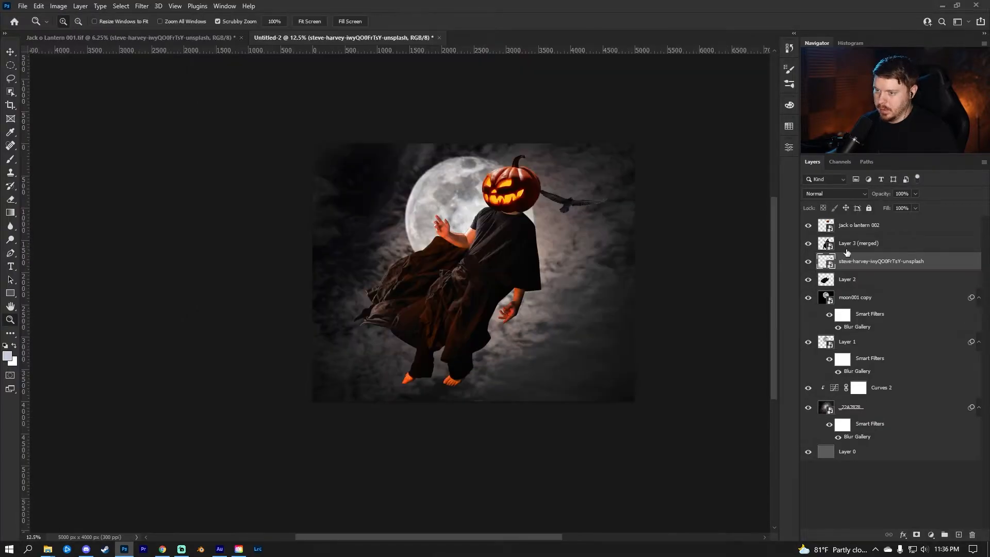
Free Transform the steve-harvey raven beside the pumpkin head and fit its duplicate in front of the moon
key(ctrl+t)
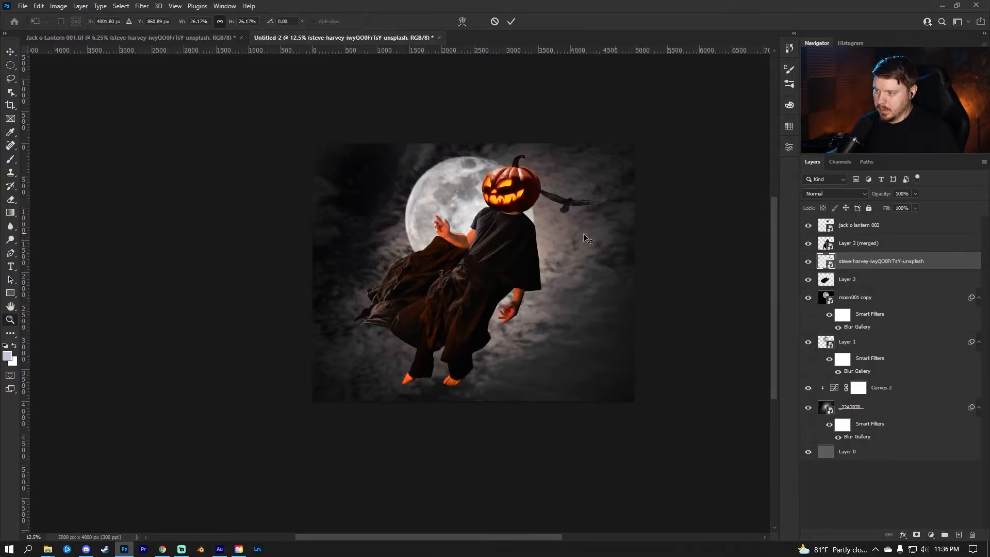
mouse_move(572, 202)
mouse_down()
mouse_move(584, 202)
mouse_move(571, 203)
mouse_up()
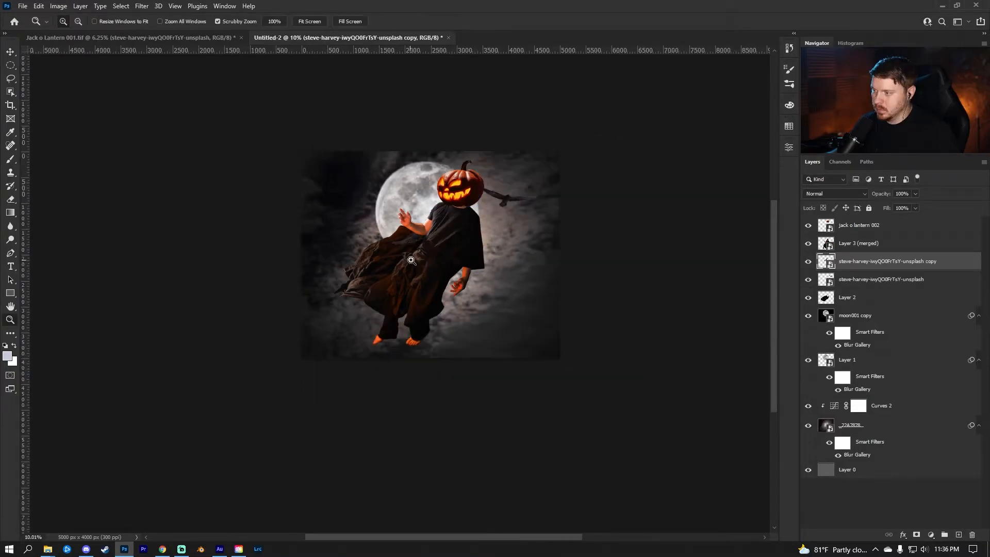
key(ctrl+t)
key(Return)
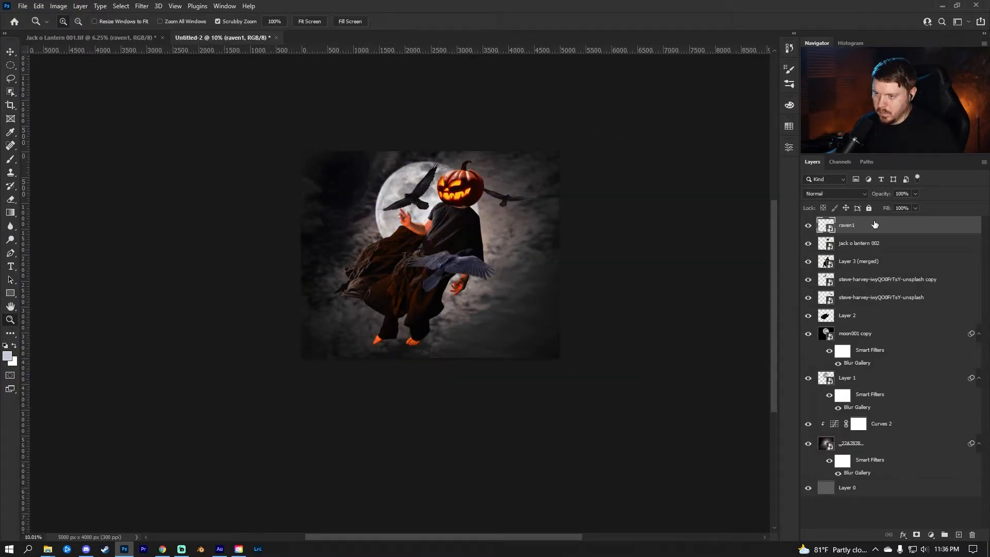
Free Transform the raven1 bird into position flying in front of the figure's lowered arm
key(ctrl+t)
drag(449, 241, 483, 252)
key(Return)
key(z)
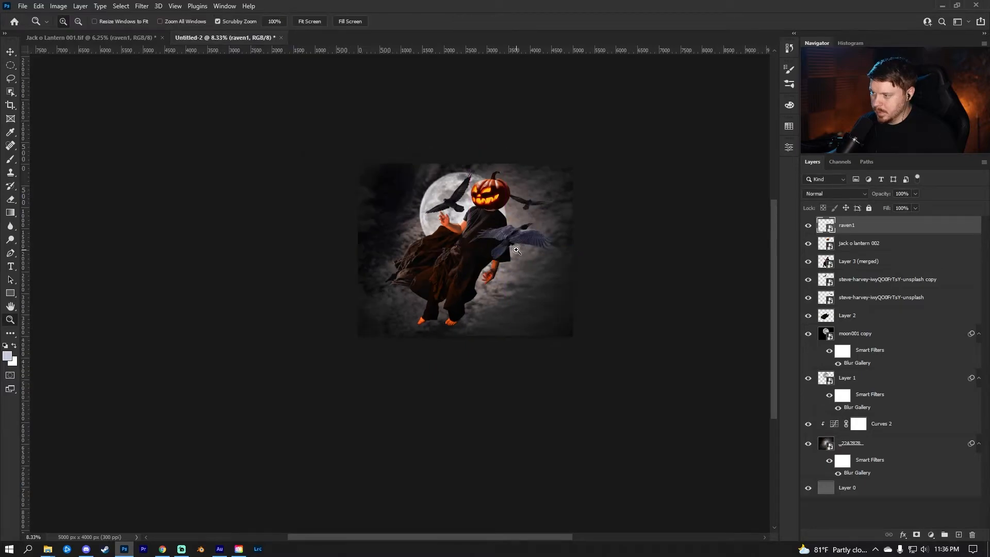
click(518, 249)
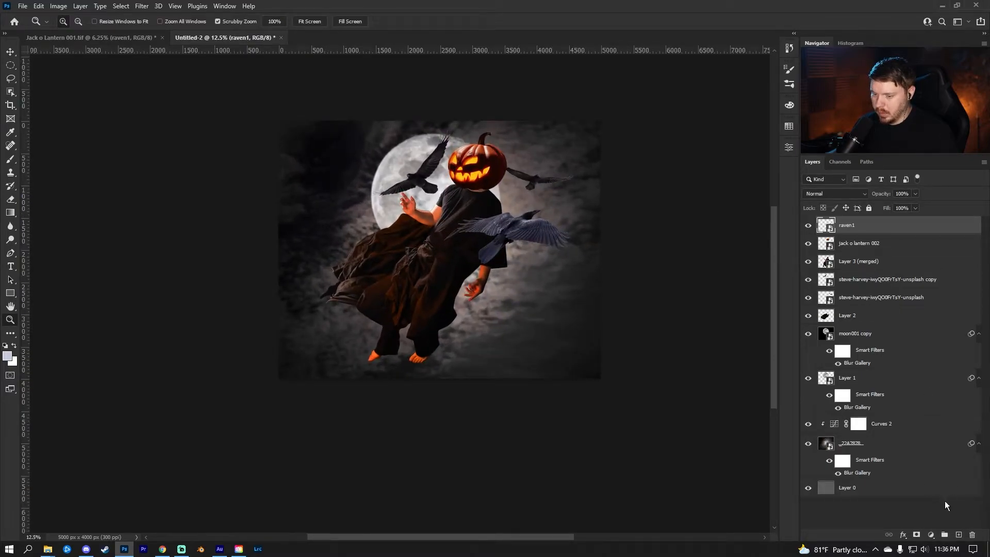
Add a Hue/Saturation adjustment clipped to raven1 and strongly lower its saturation to remove the bird's blue tint
click(930, 534)
click(946, 439)
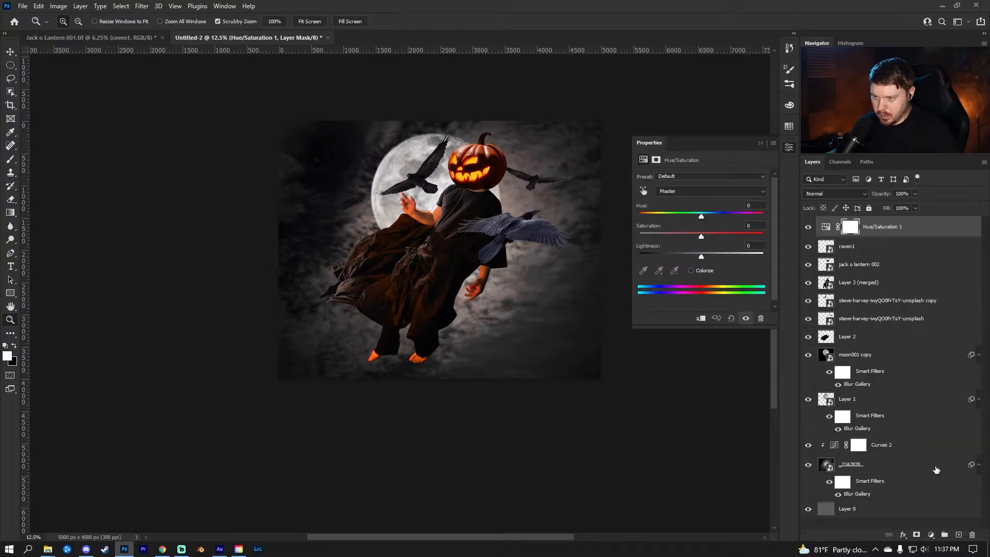
click(700, 318)
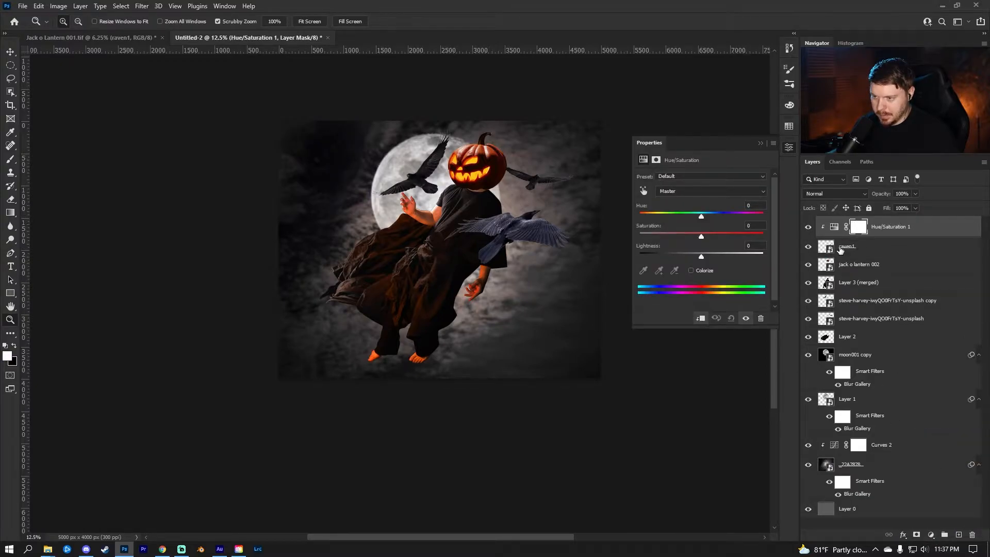
drag(702, 239, 648, 242)
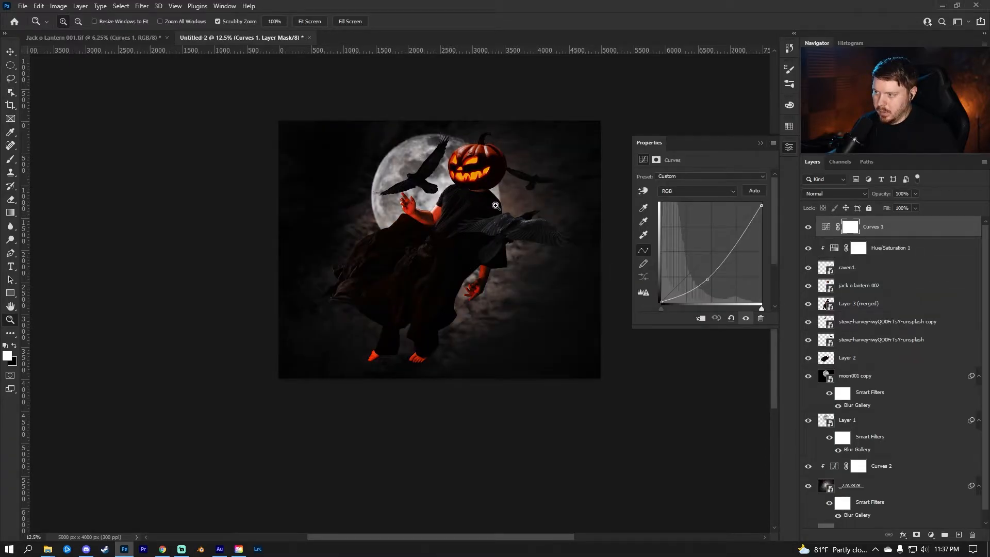
Clip the darkening Curves 1 adjustment and the Color Balance 2 copy to the raven1 layer
click(700, 319)
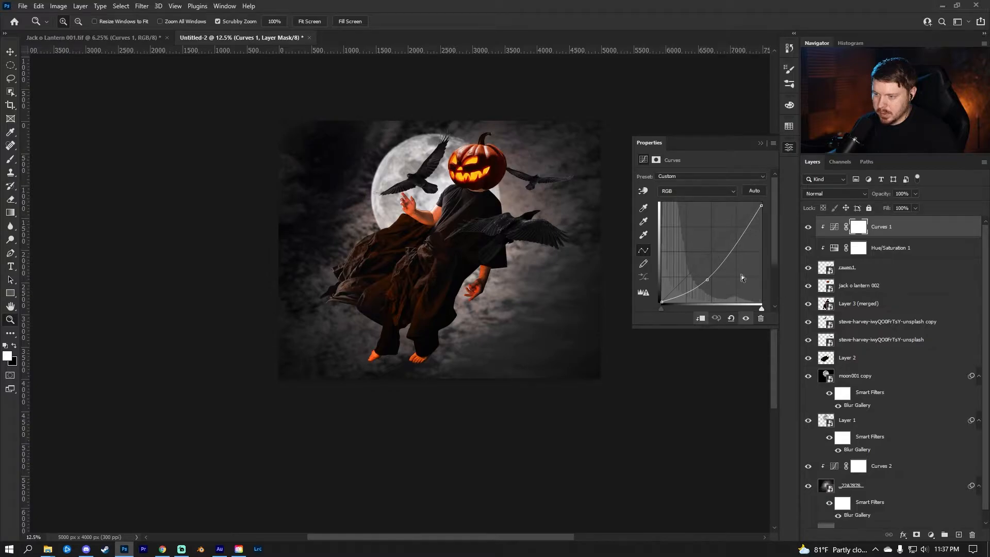
click(700, 319)
click(700, 318)
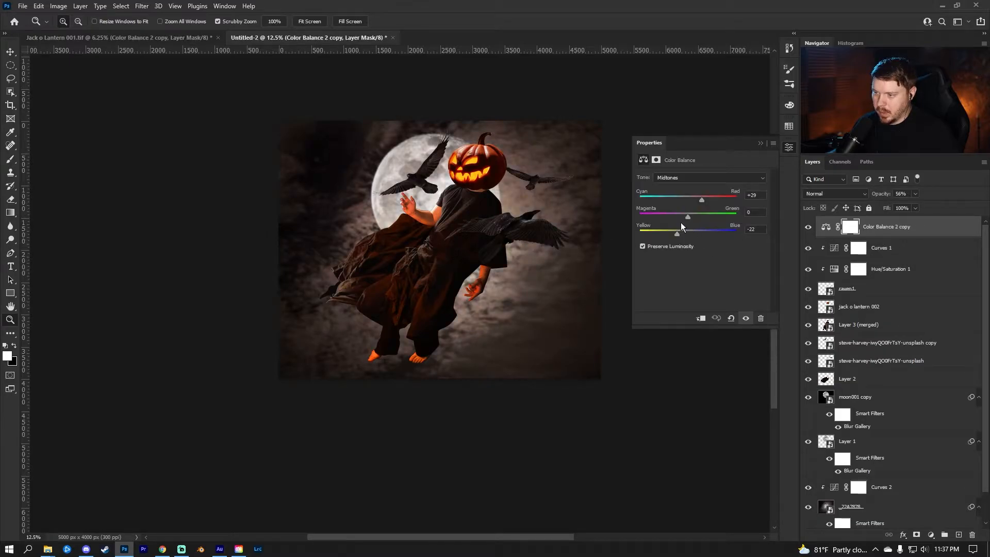
click(700, 319)
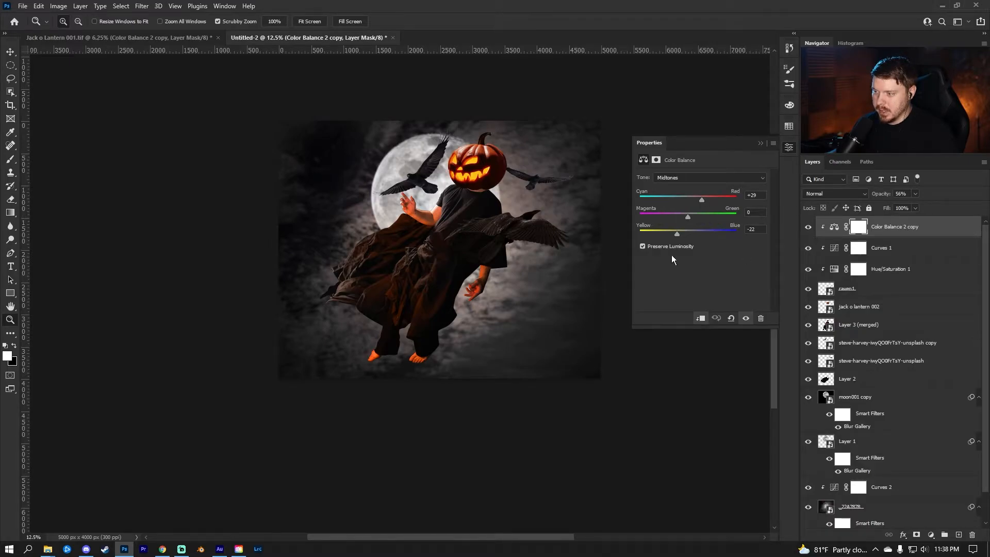
Clip duplicates of the raven1 Color Balance adjustment to both steve-harvey ravens, with the lower duplicate at 17% opacity
mouse_move(902, 225)
mouse_down()
mouse_move(891, 328)
mouse_move(901, 232)
mouse_move(915, 232)
mouse_up()
drag(915, 231, 889, 346)
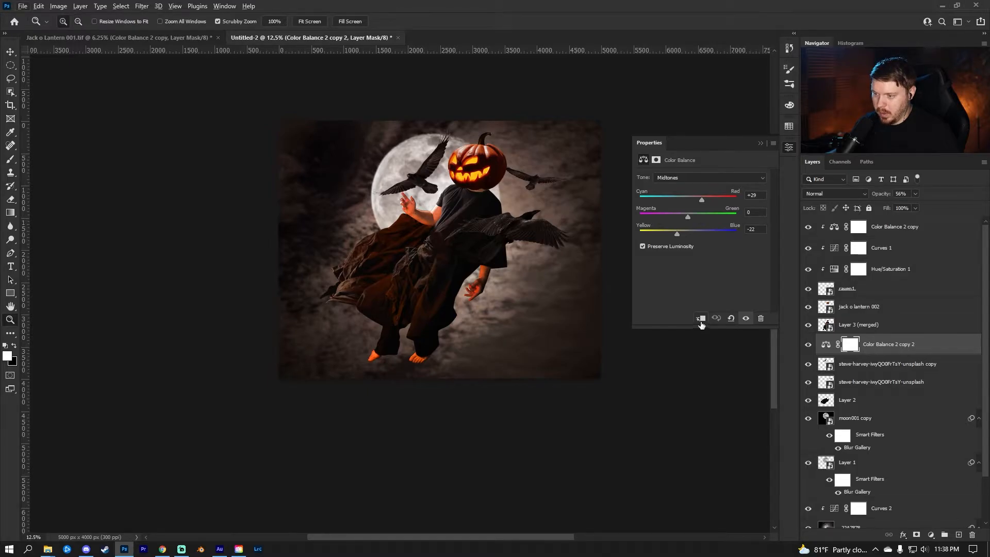
alt+click(889, 353)
drag(890, 353, 915, 378)
click(700, 319)
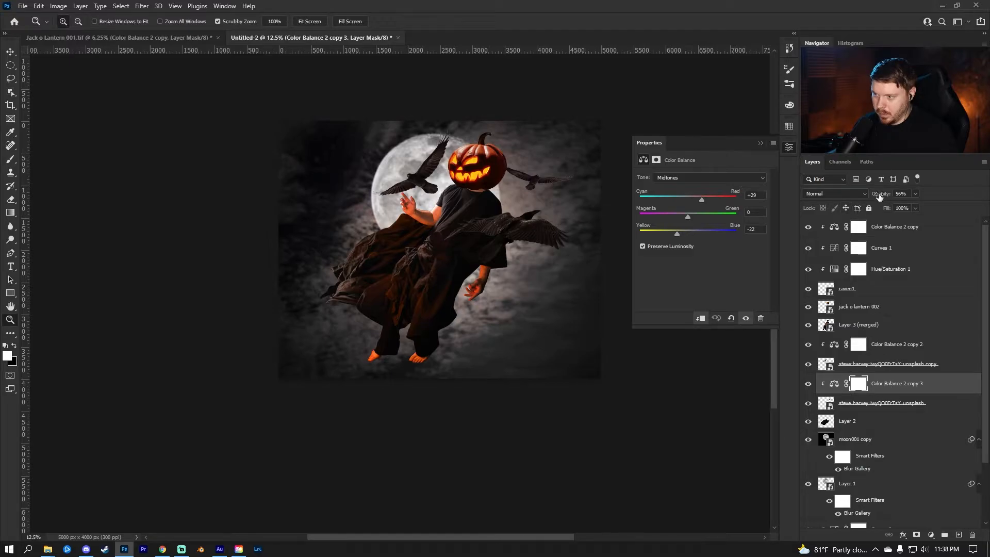
text(17)
key(Return)
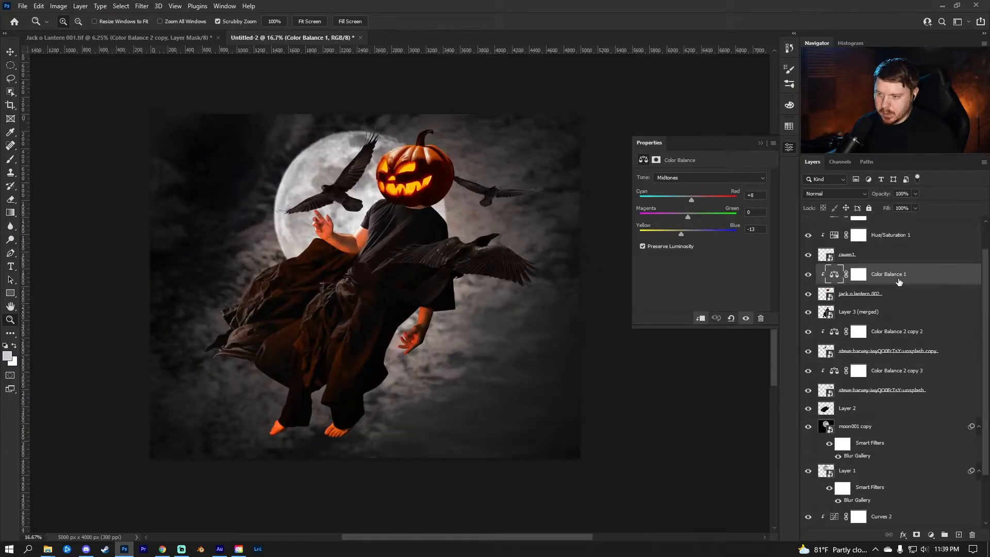
Compare the pumpkin head with and without its clipped Color Balance 1 adjustment
click(806, 275)
click(806, 275)
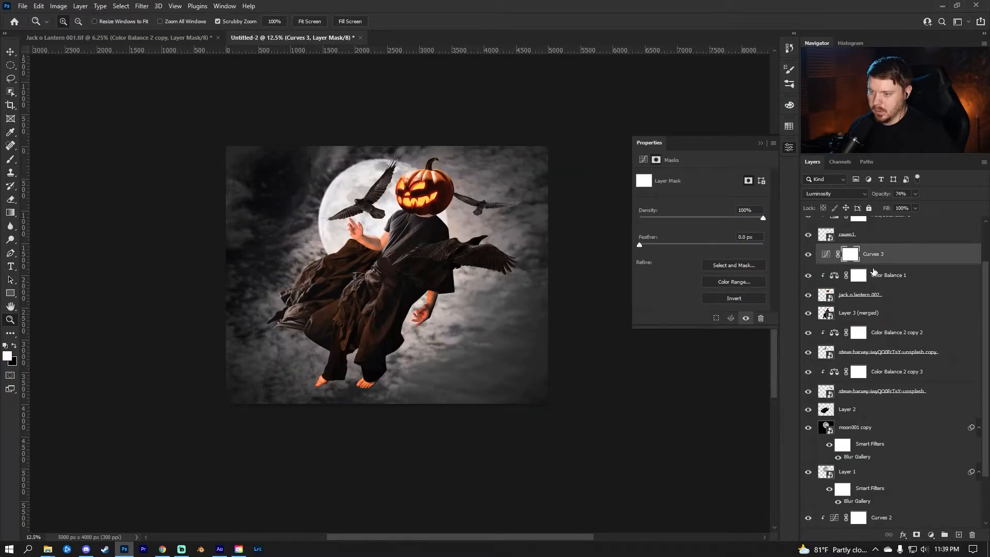
Move Curves 3 directly above Layer 3 (merged), keep it in Luminosity mode, and clip it to that figure layer
drag(886, 260, 889, 305)
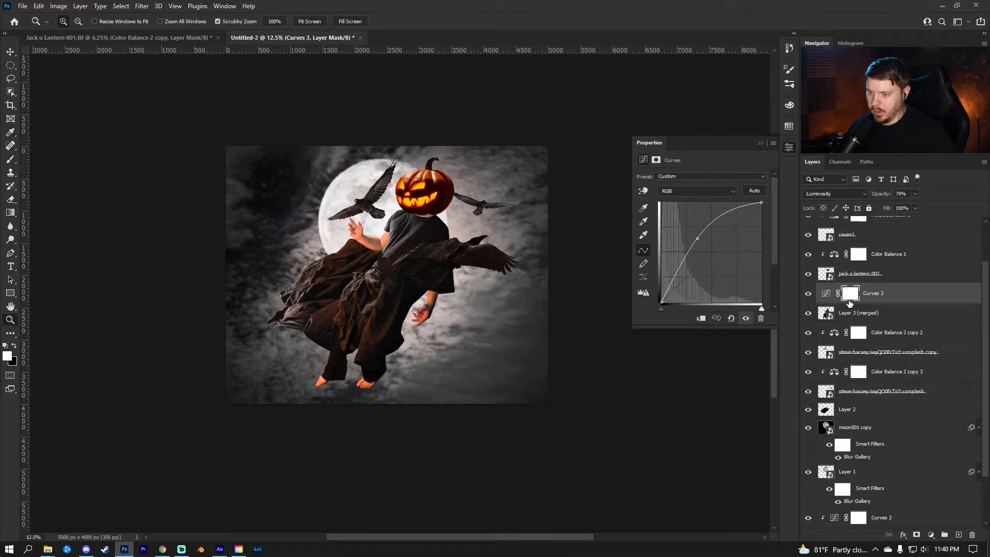
click(843, 191)
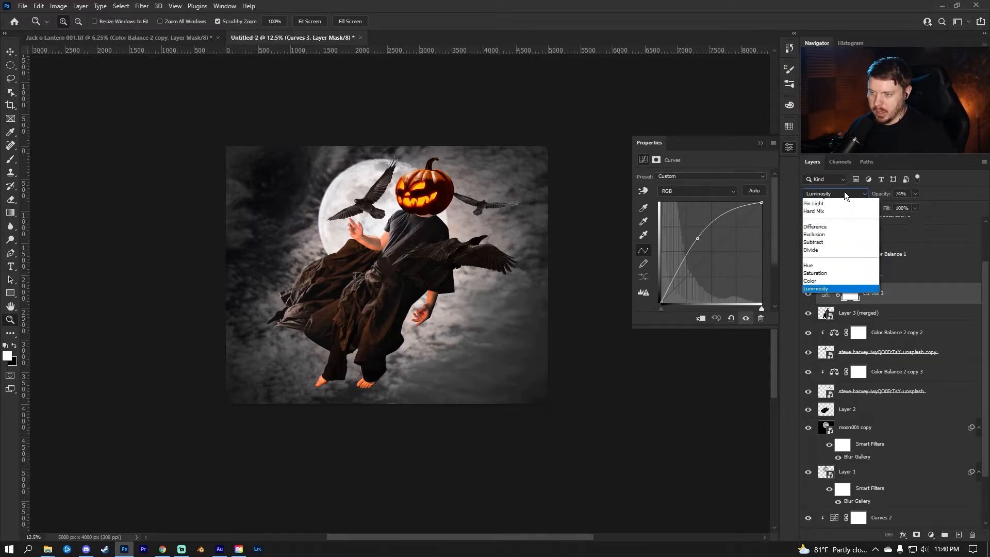
click(819, 442)
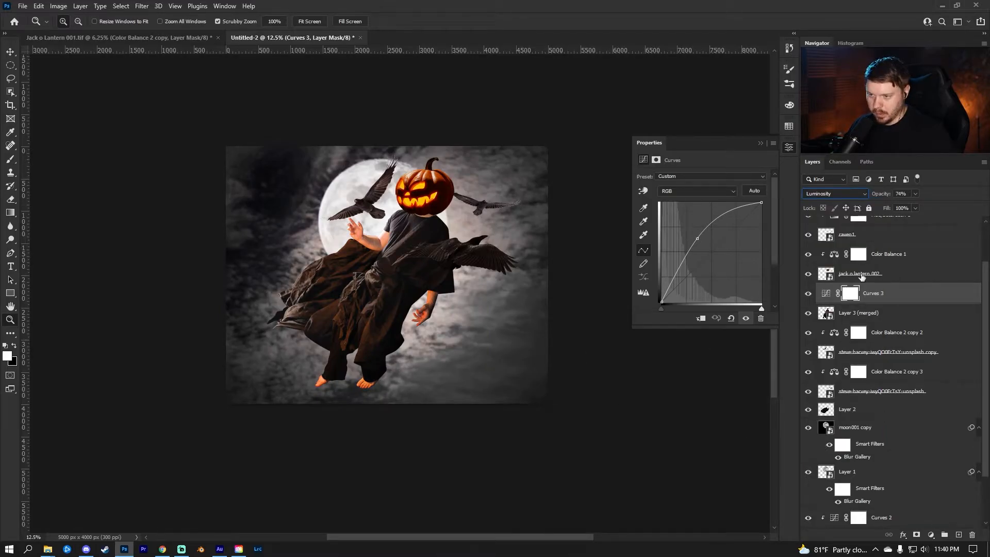
click(700, 318)
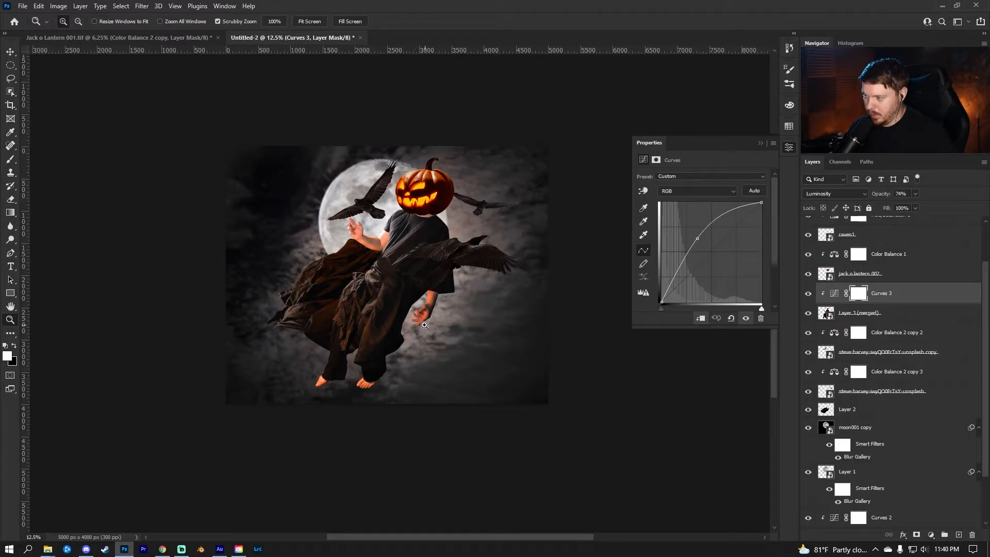
click(808, 293)
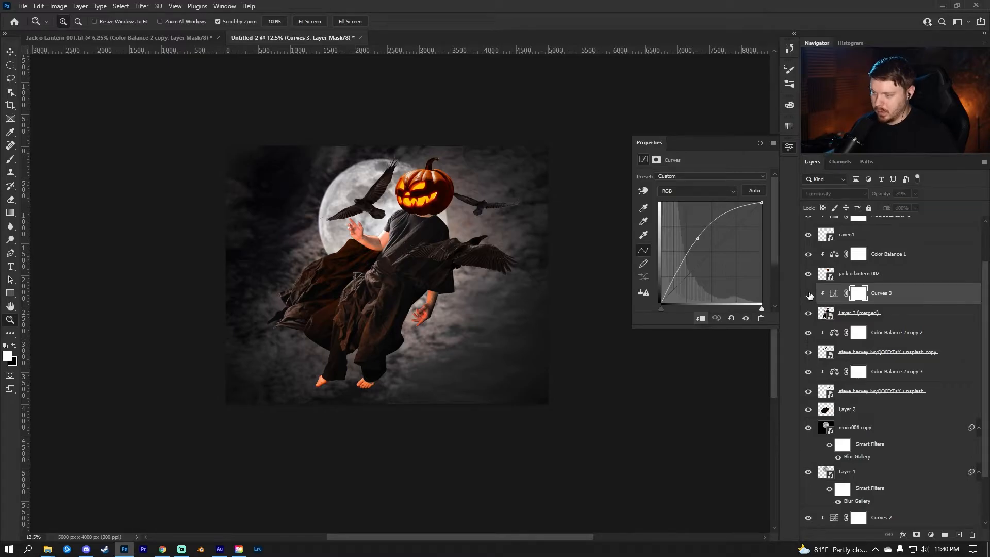
click(808, 294)
click(808, 294)
click(808, 294)
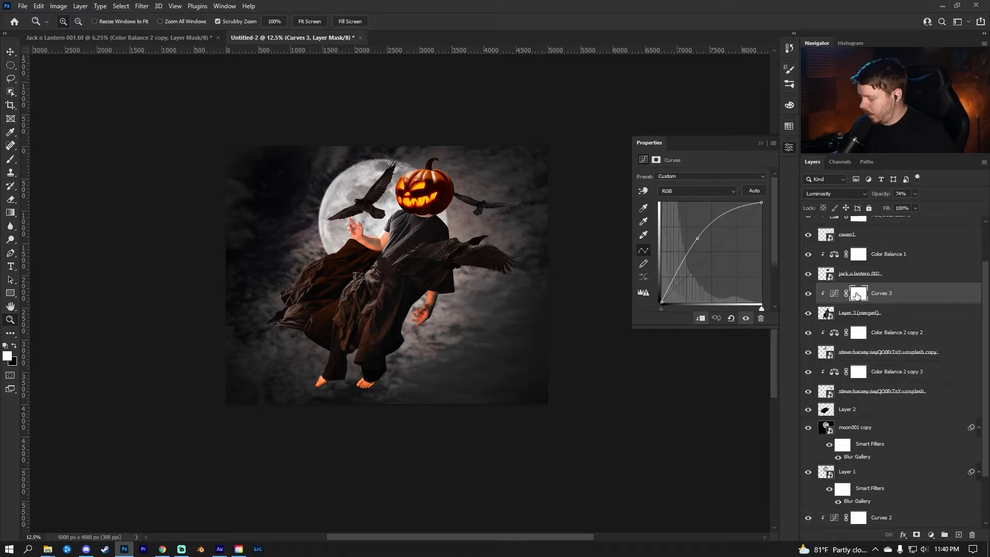
Invert the Curves 3 mask to black and paint white over the figure's feet with a 500 px soft brush
key(ctrl+i)
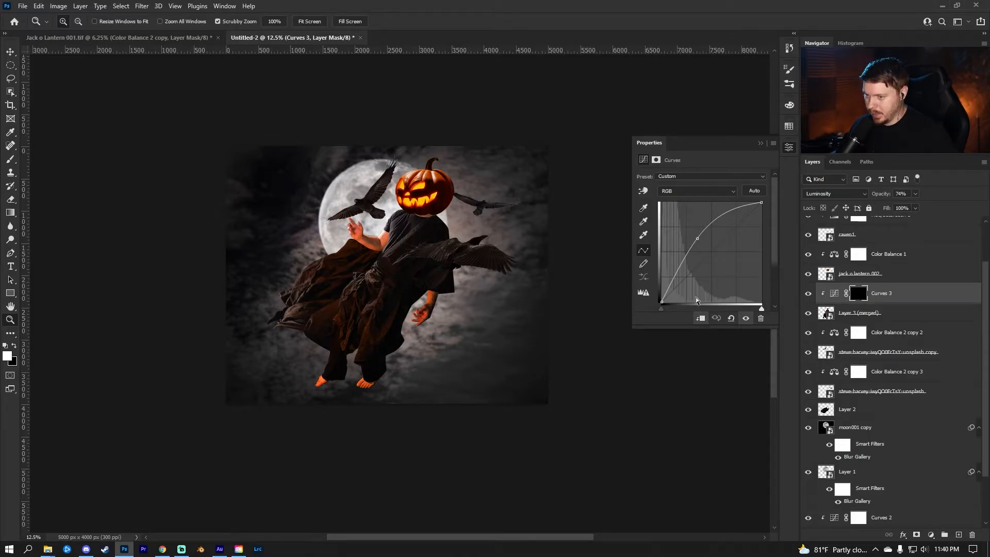
key(b)
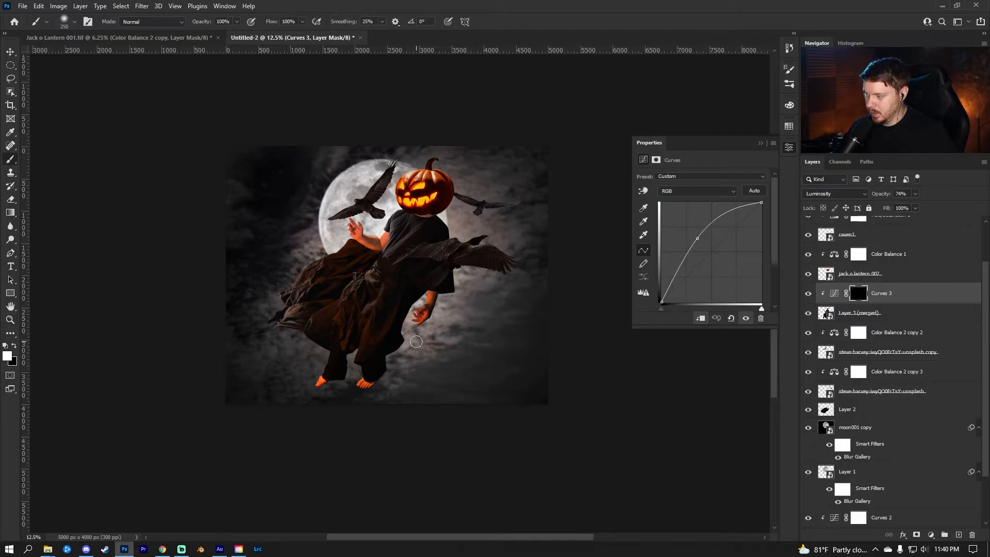
key(x)
key(bracketright)
key(bracketright)
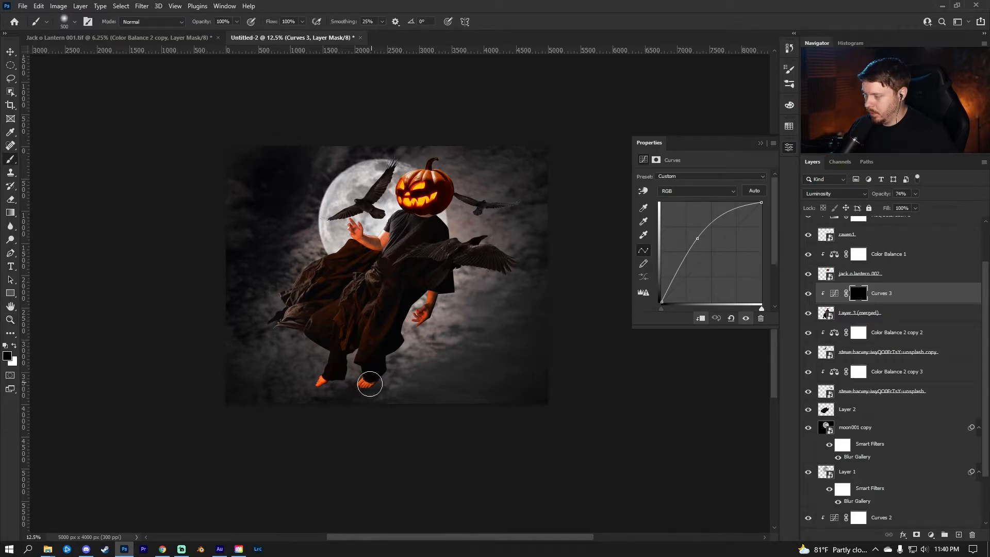
key(x)
mouse_move(335, 371)
mouse_down()
mouse_move(296, 398)
mouse_move(343, 385)
mouse_move(316, 383)
mouse_move(369, 384)
mouse_up()
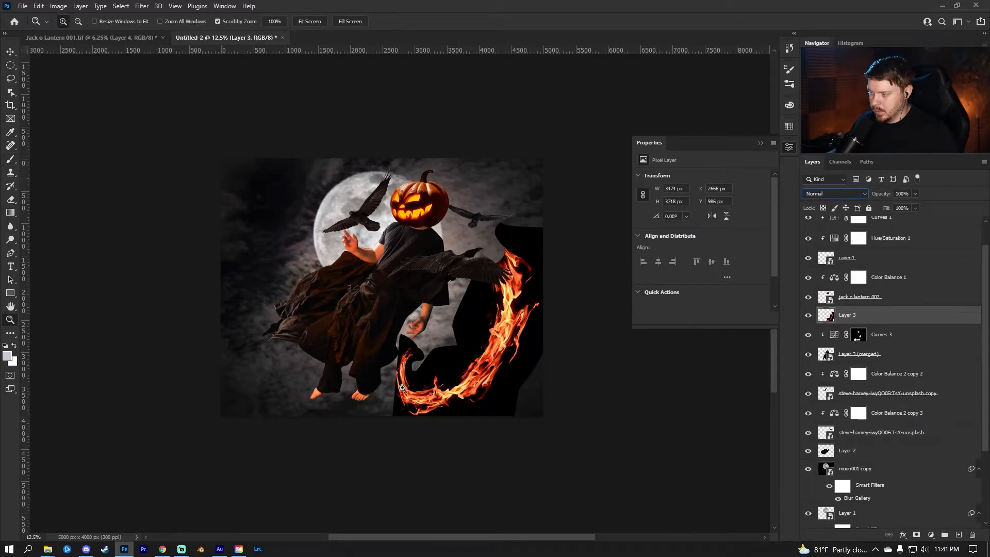
Change the blend mode of the Layer 3 fire to drop out its black background
click(852, 190)
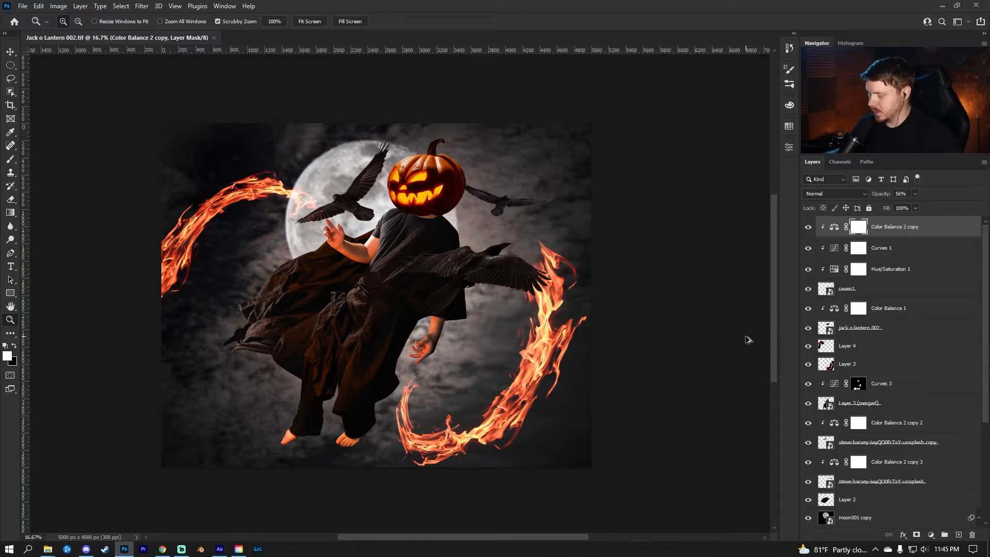
Stamp all visible layers into a new top layer and convert it to a smart object
key(ctrl+shift+alt+e)
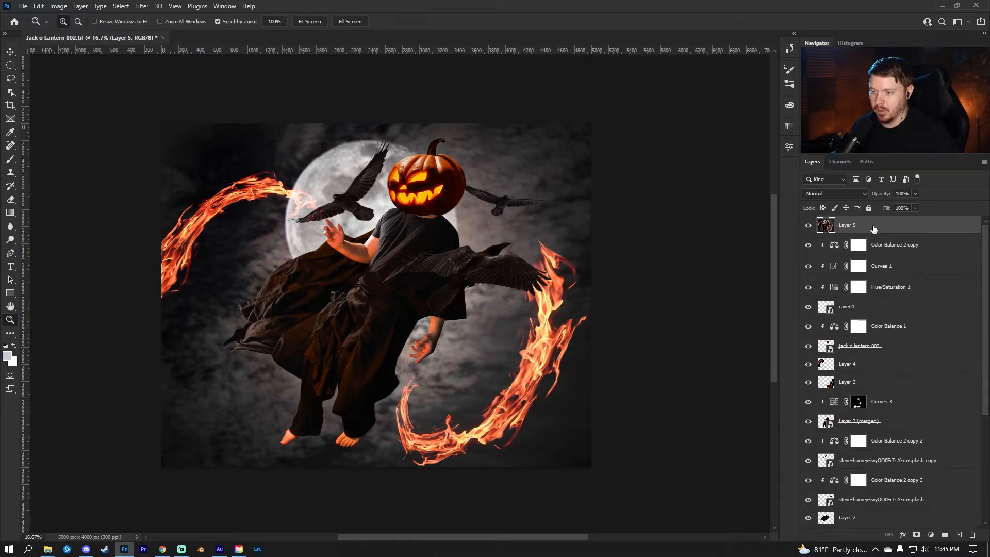
right_click(873, 228)
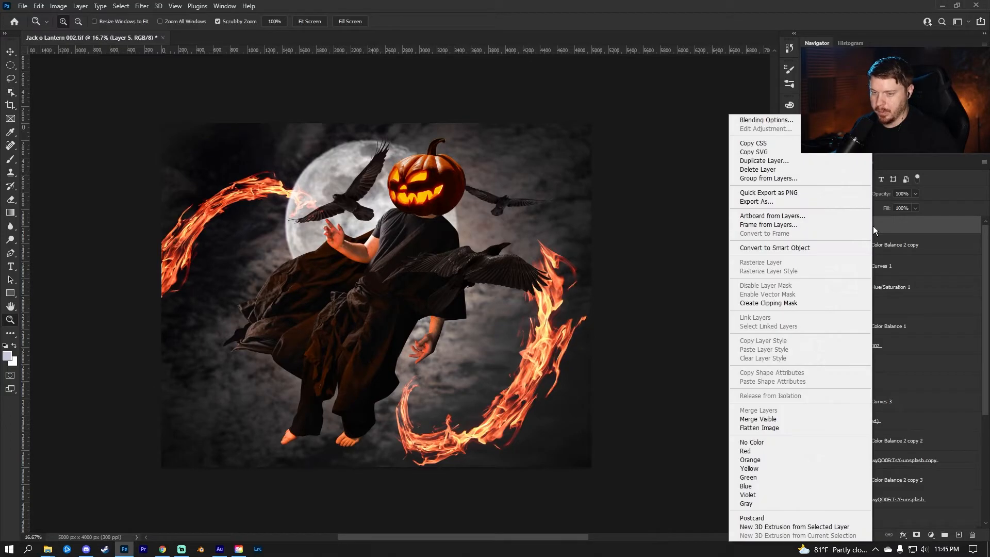
click(828, 247)
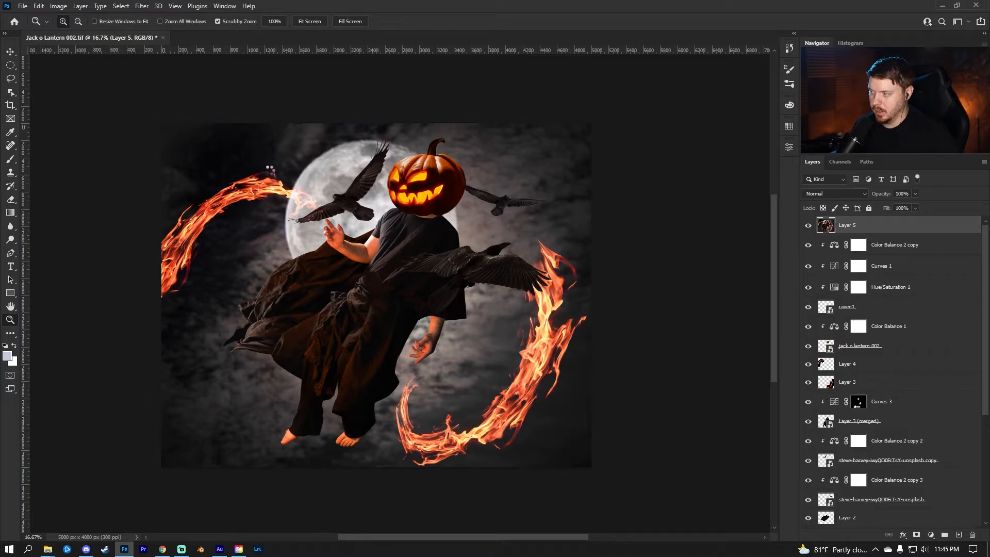
Apply basic Camera Raw adjustments to the stamped layer: Contrast +17, Highlights -7, Shadows +48 and Vibrance +48
click(142, 6)
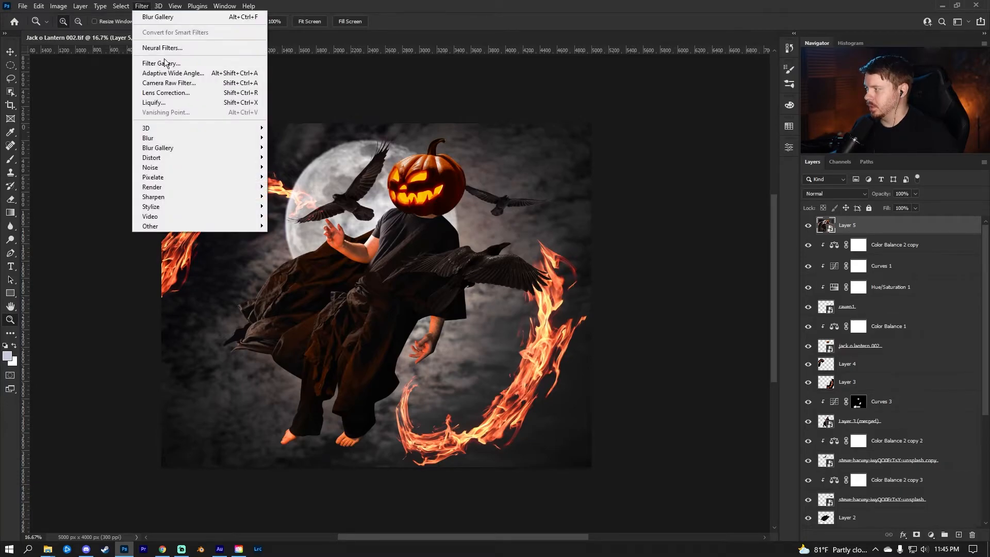
click(170, 83)
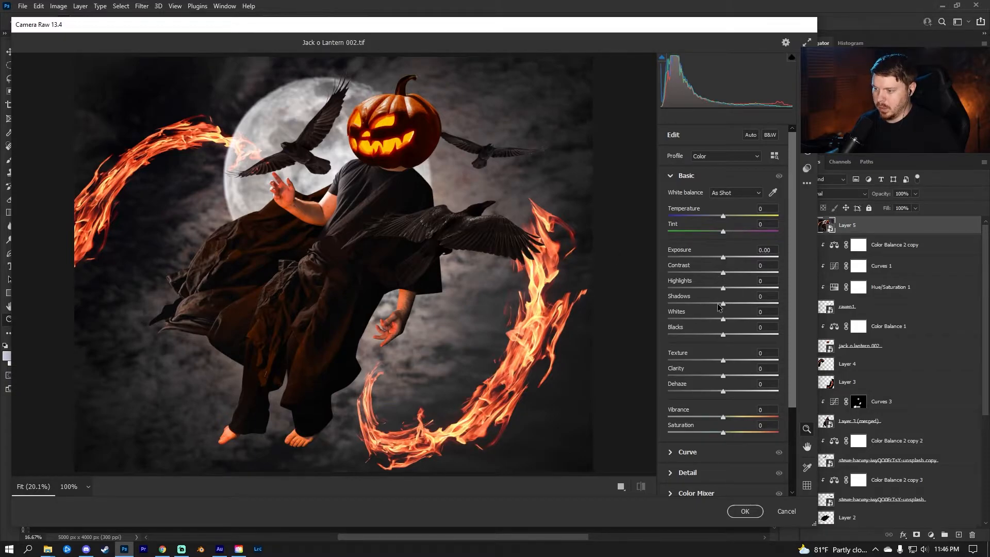
drag(724, 305, 732, 273)
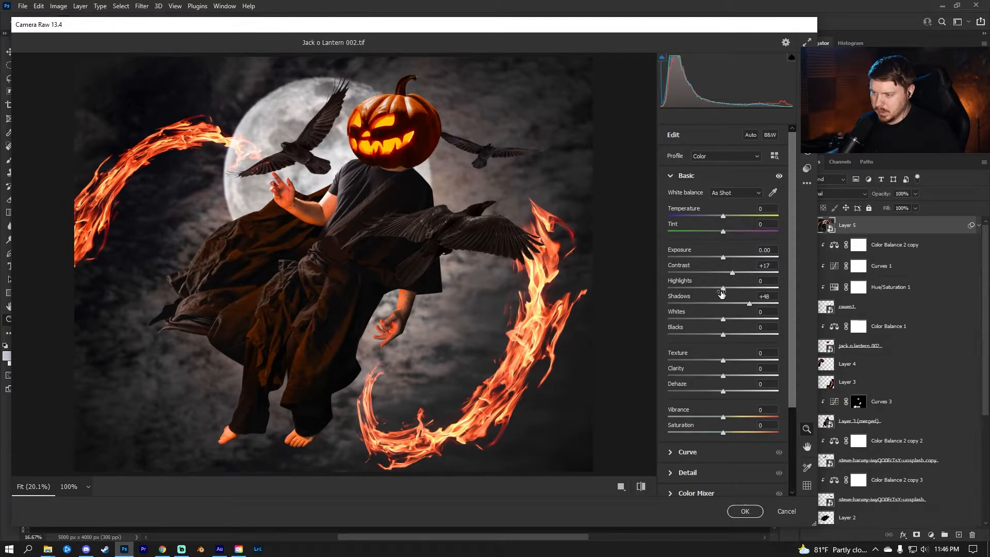
drag(722, 417, 749, 417)
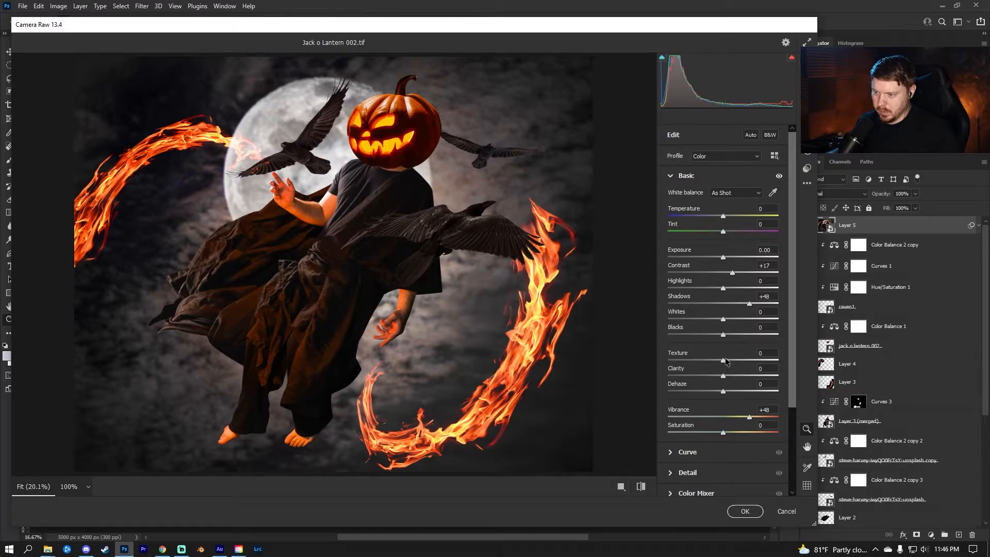
mouse_move(723, 287)
mouse_down()
mouse_move(707, 289)
mouse_move(718, 289)
mouse_up()
scroll(676, 395, down, 2)
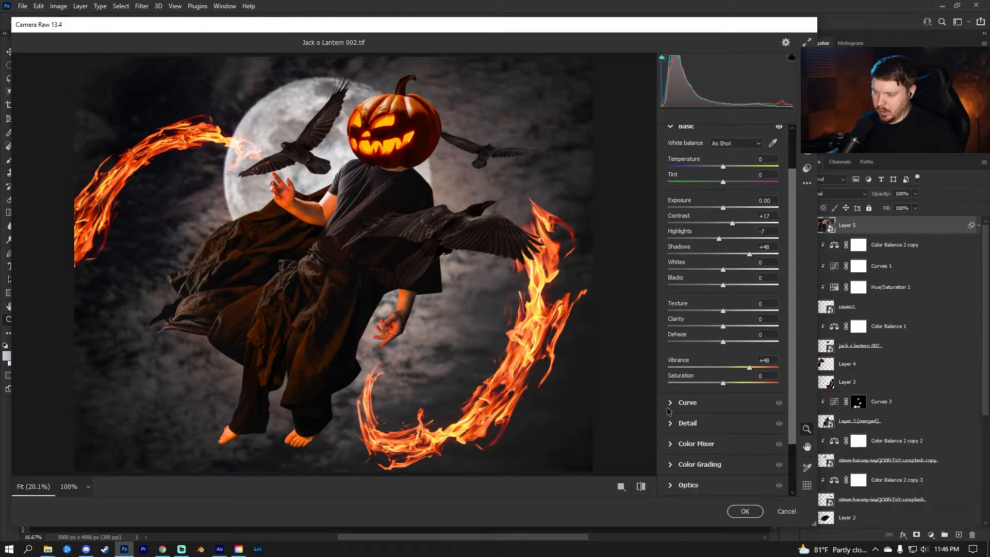
Lift the black point of the Camera Raw point curve, anchor the shadows at Input 27, Output 27, and raise Exposure slightly
click(669, 404)
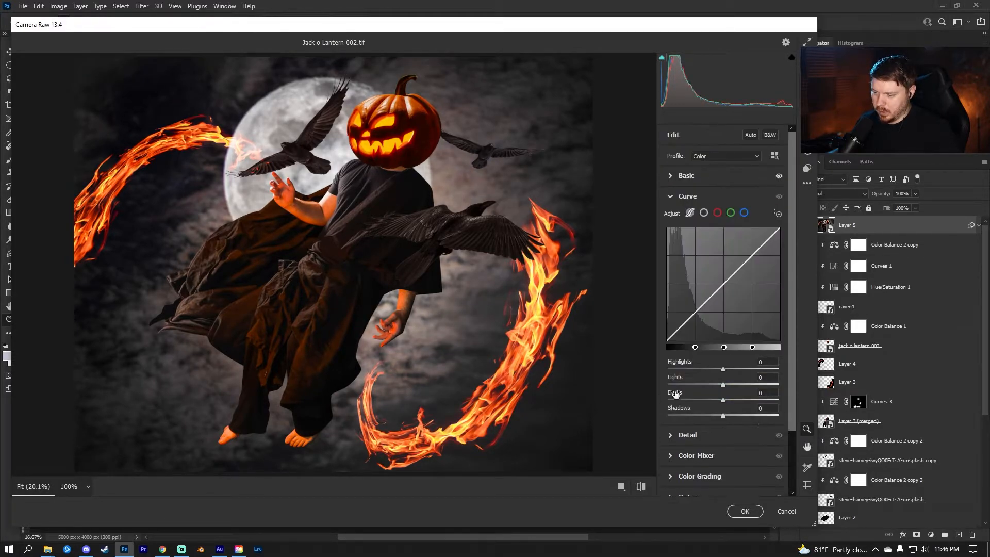
click(704, 213)
drag(667, 339, 678, 328)
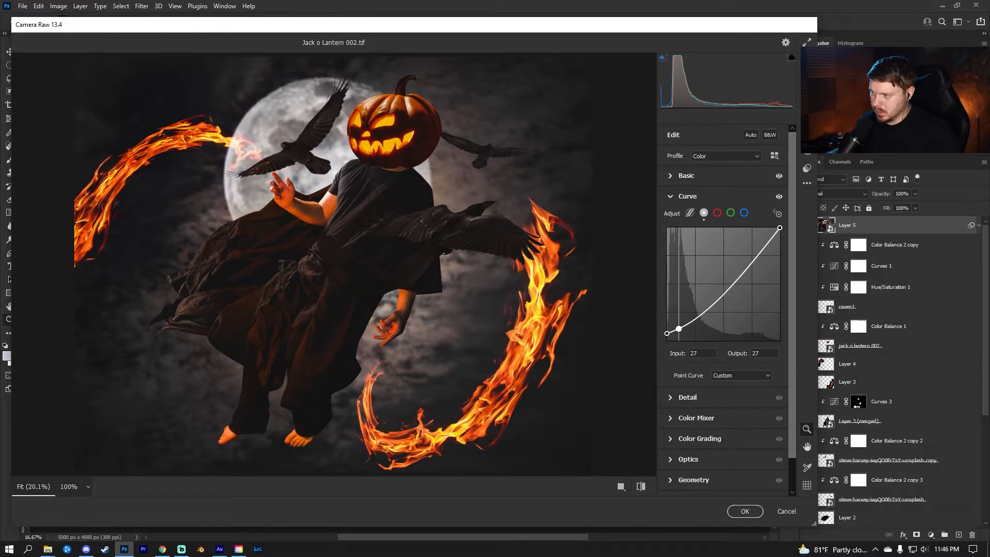
click(670, 175)
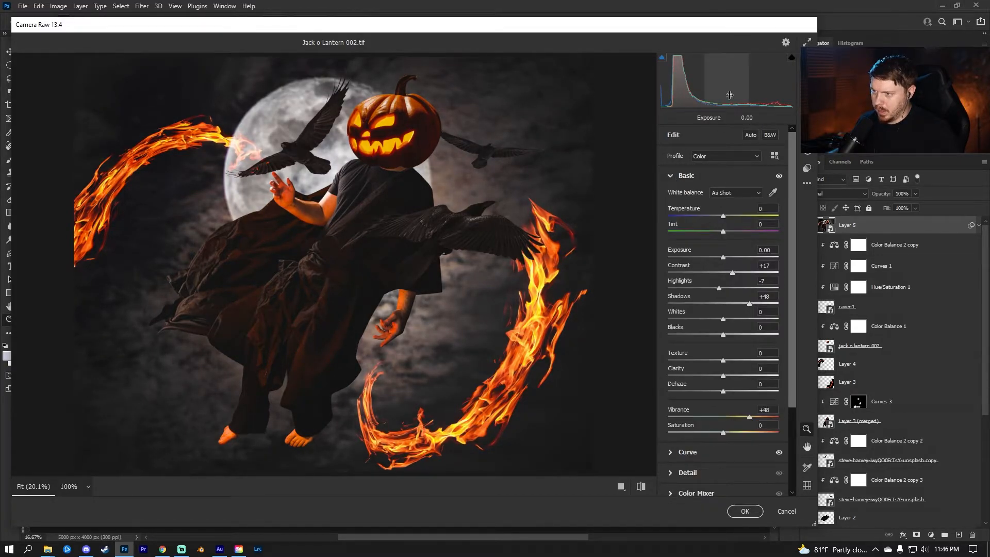
drag(724, 258, 728, 258)
Shift the Blue Primary hue toward negative in the calibration, add a slight dark vignette and apply the Camera Raw filter
scroll(727, 257, down, 5)
click(729, 476)
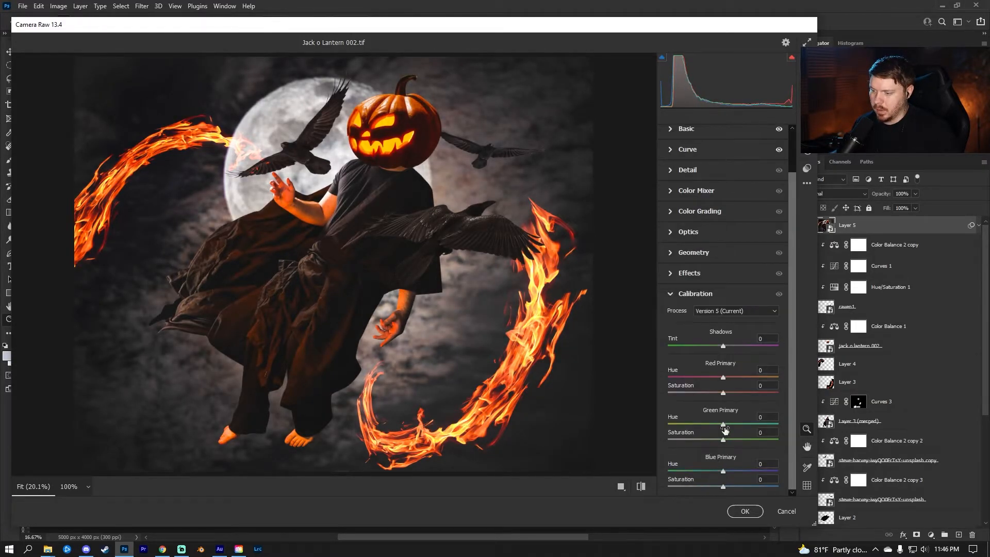
drag(722, 470, 710, 469)
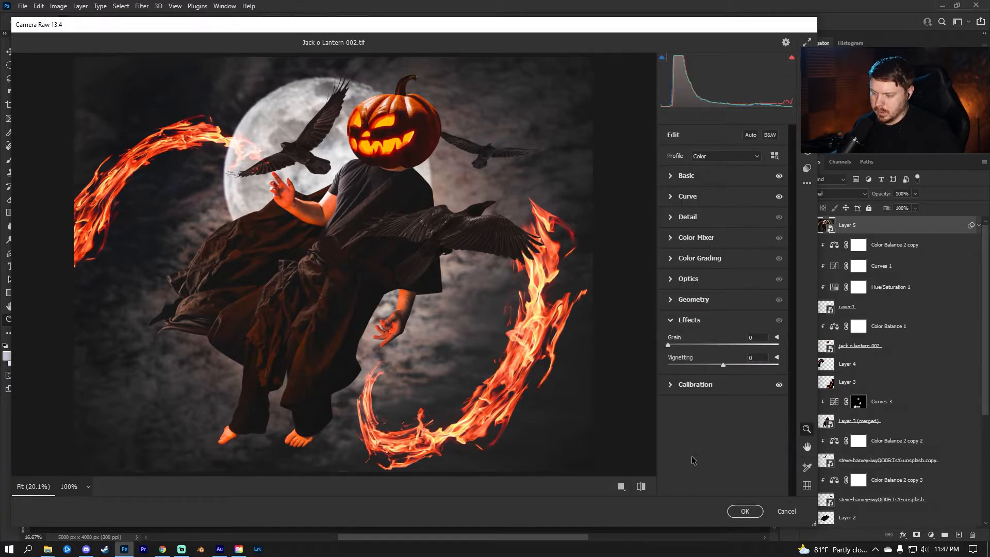
drag(720, 366, 714, 366)
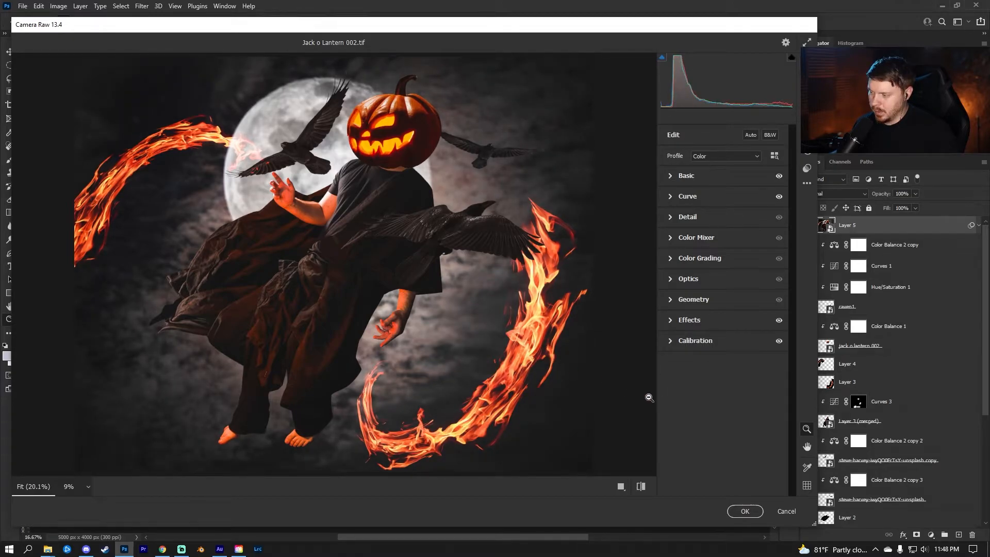
click(745, 511)
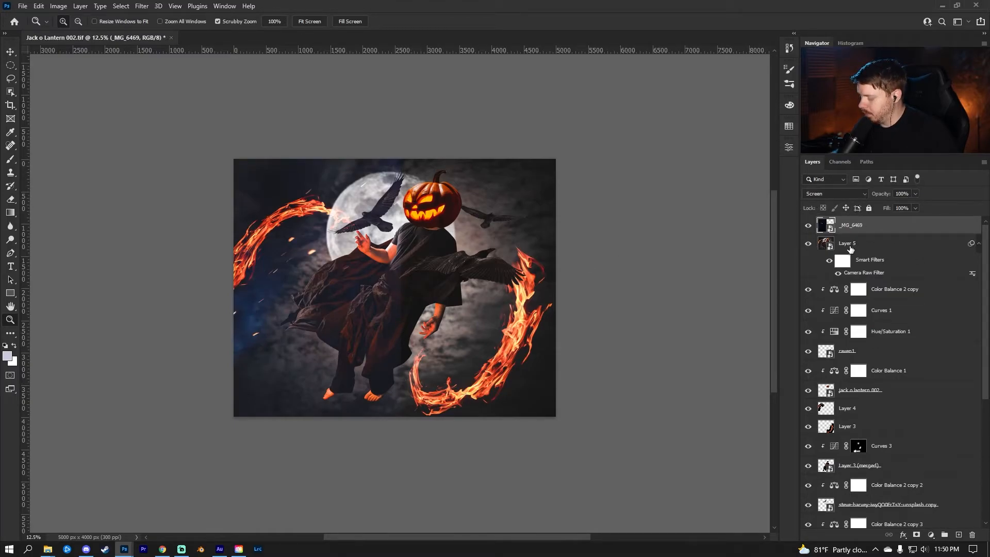
Apply a Levels adjustment to the _MG_6469 spark layer with the black input level set to 12
key(ctrl+l)
drag(488, 106, 620, 124)
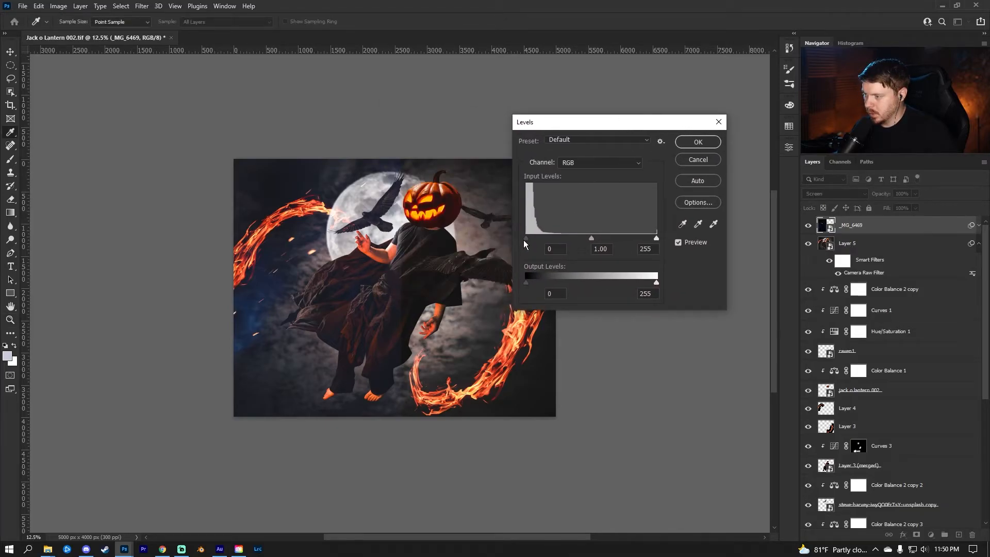
drag(530, 237, 535, 240)
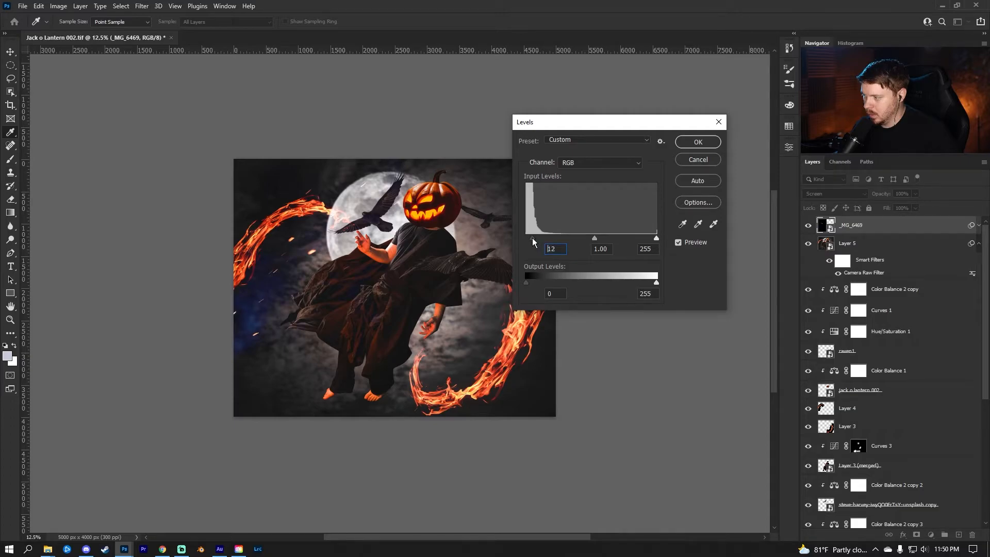
key(Return)
Paint black on the _MG_6469 layer mask with a large soft brush to hide the sparks over the figure
key(b)
key(bracketright)
key(bracketright)
key(bracketright)
key(x)
key(bracketright)
mouse_move(413, 180)
mouse_down()
mouse_move(407, 338)
mouse_move(424, 338)
mouse_up()
key(bracketright)
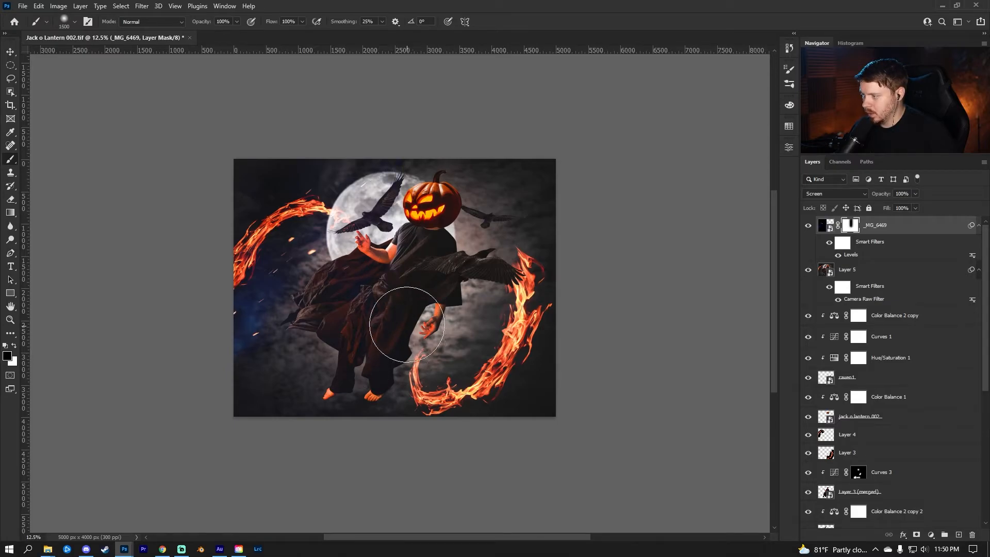
key(bracketright)
key(bracketright)
key(bracketright)
Place the _MG_6478 spark image in Screen mode, flip it horizontally and reposition it over the composite
drag(989, 288, 526, 344)
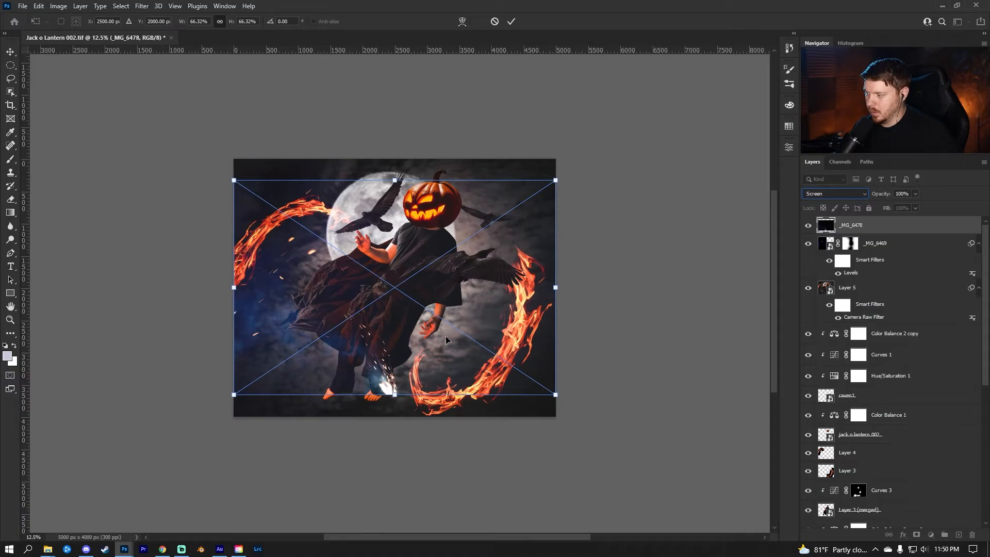
right_click(444, 316)
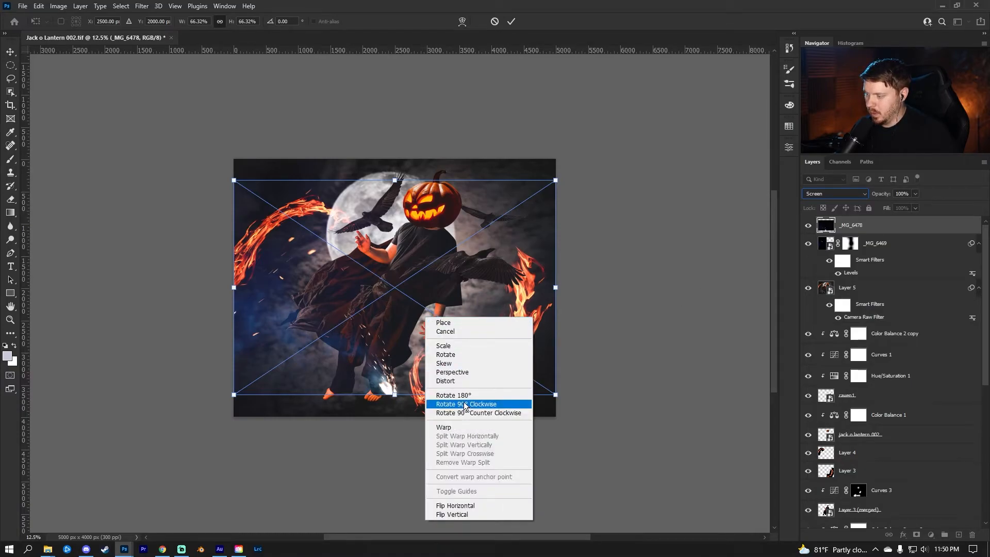
click(479, 509)
drag(492, 310, 454, 361)
drag(538, 338, 693, 342)
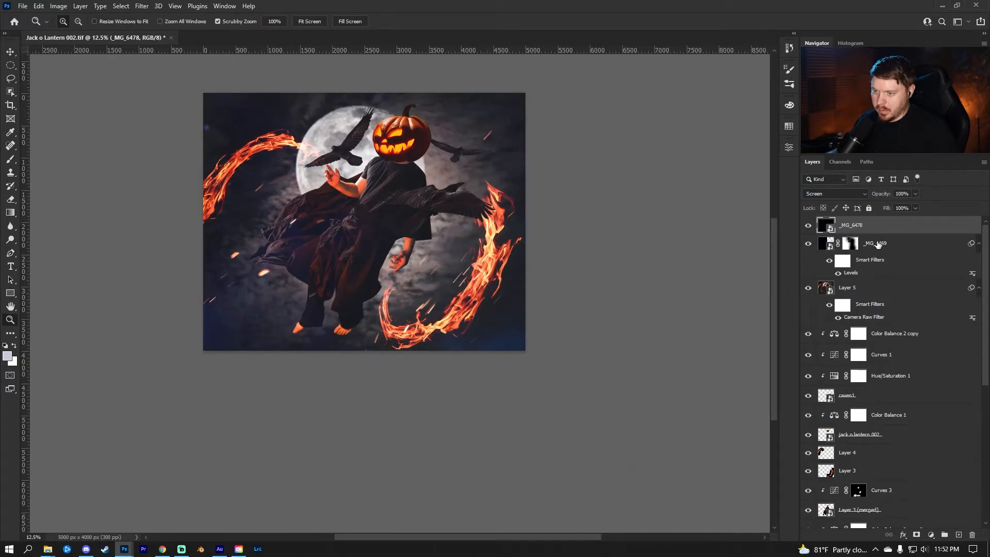
Apply a Field Blur to the masked _MG_6469 layer converted to a smart object, and copy the blur filter to _MG_6478
right_click(877, 243)
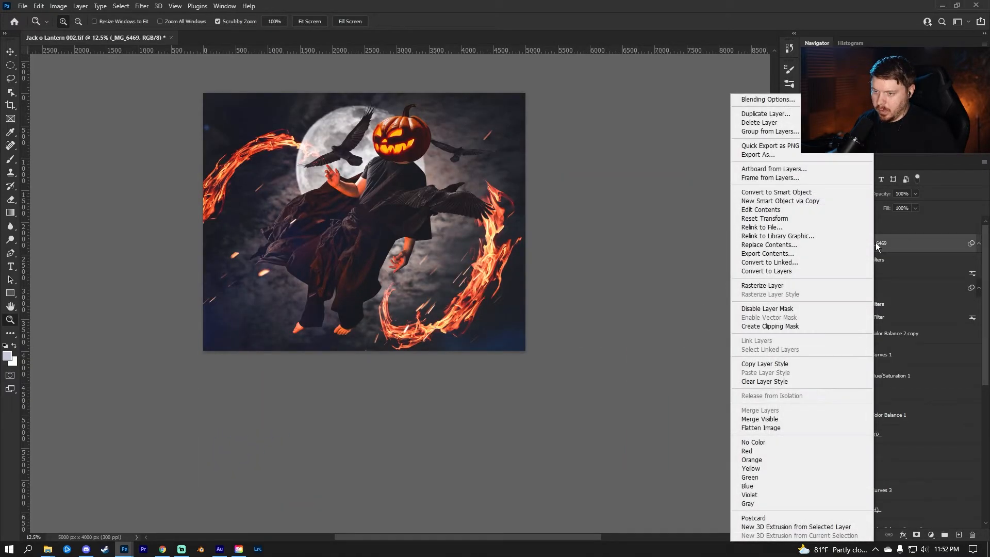
click(776, 192)
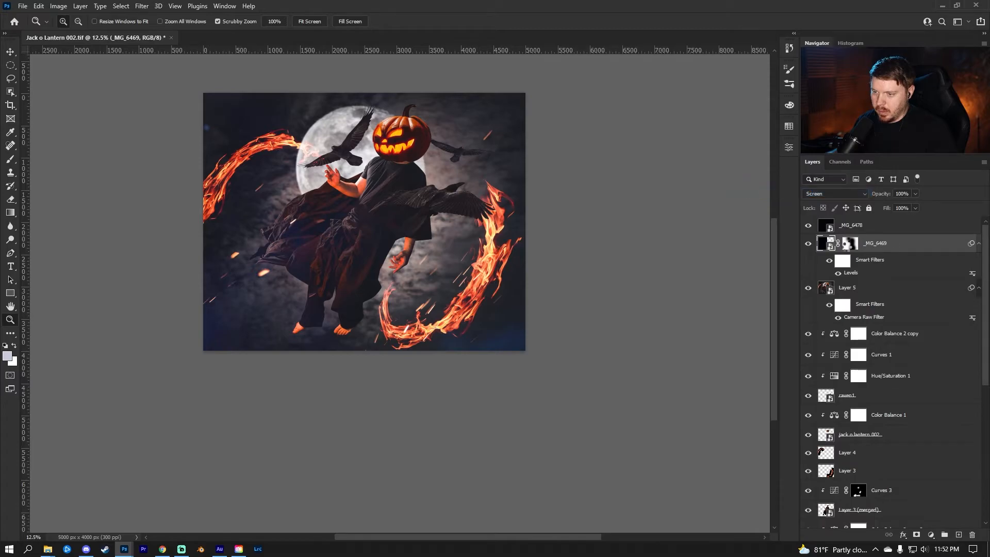
click(140, 7)
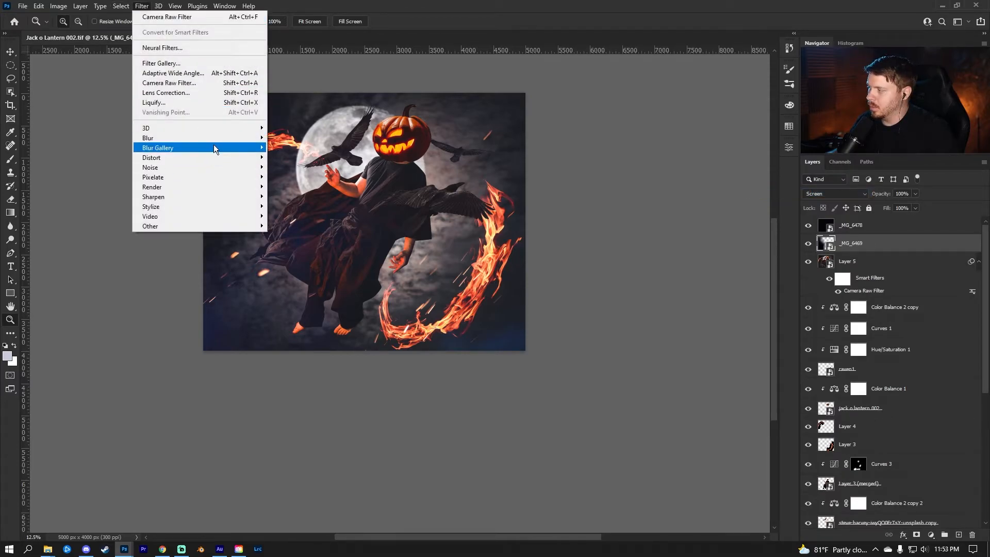
mouse_move(225, 148)
click(299, 148)
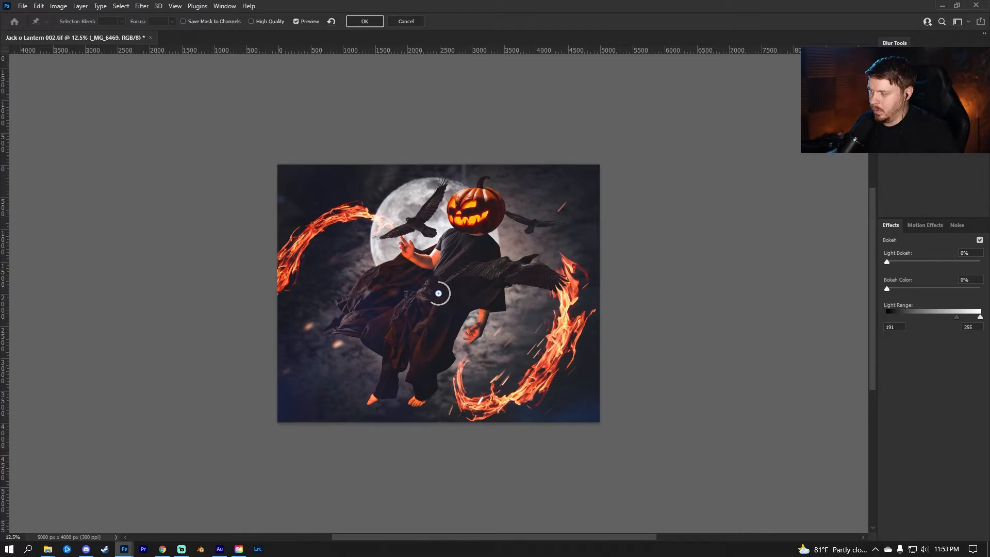
click(364, 21)
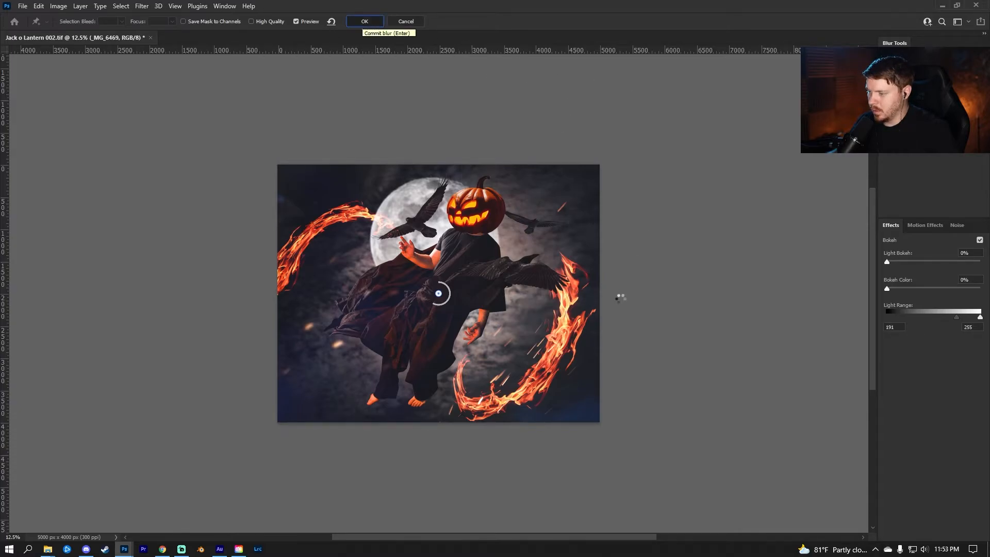
drag(865, 276, 866, 225)
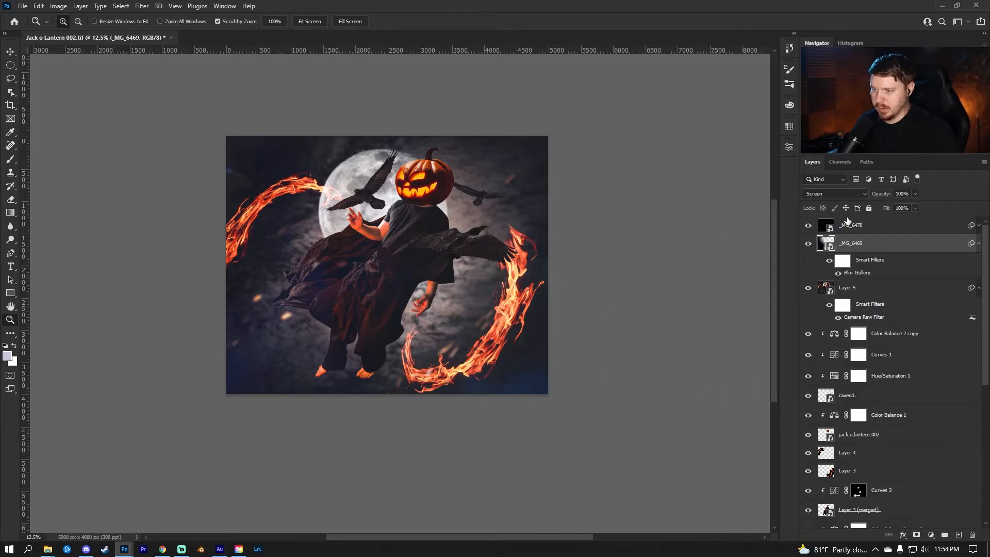
Add a Hue/Saturation adjustment clipped to _MG_6469, lower its Blues saturation, and clip a copy of it to _MG_6478
click(928, 536)
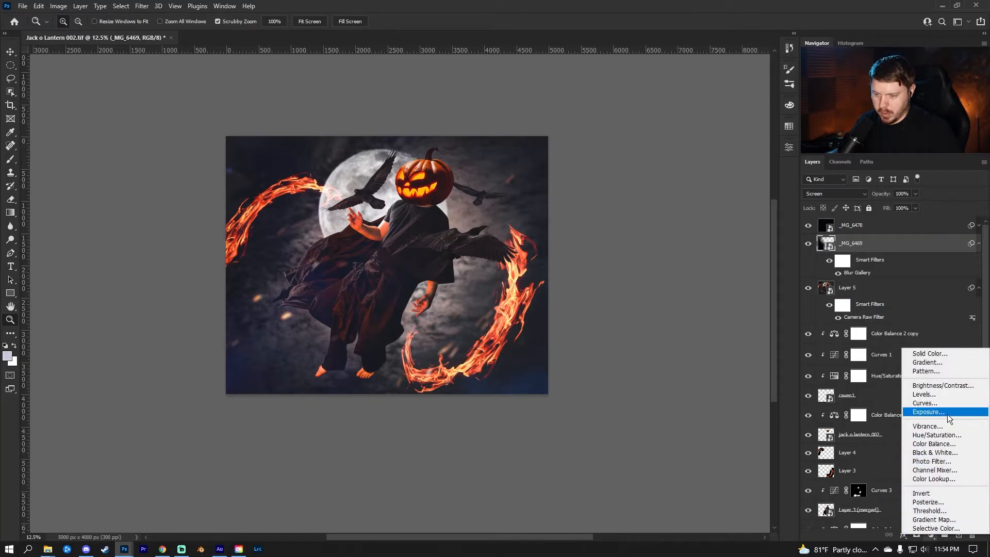
click(936, 435)
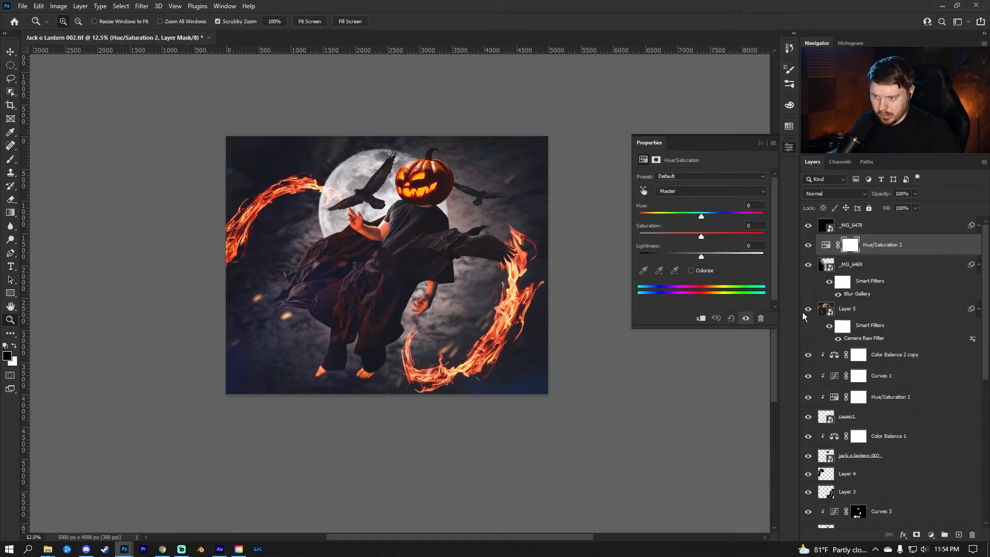
click(700, 320)
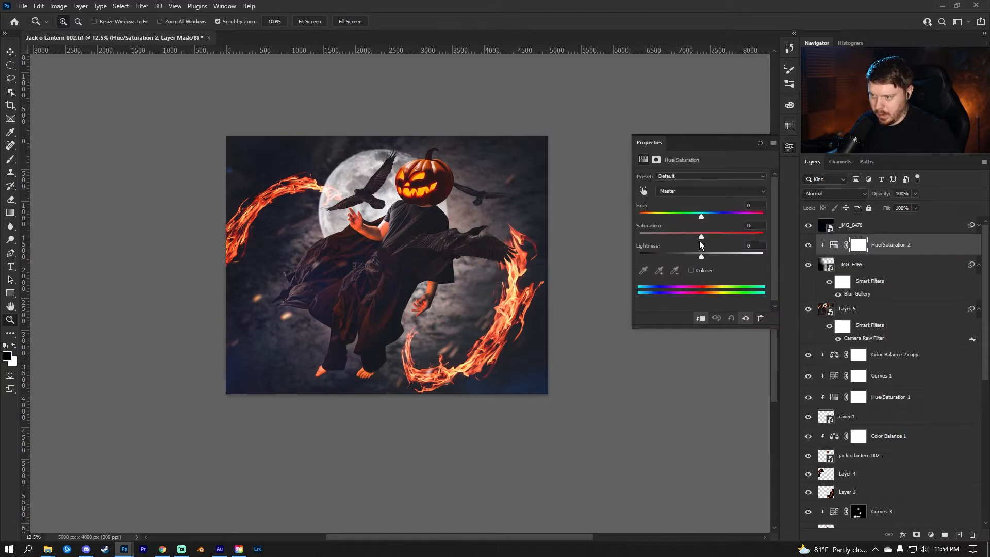
click(685, 192)
click(687, 238)
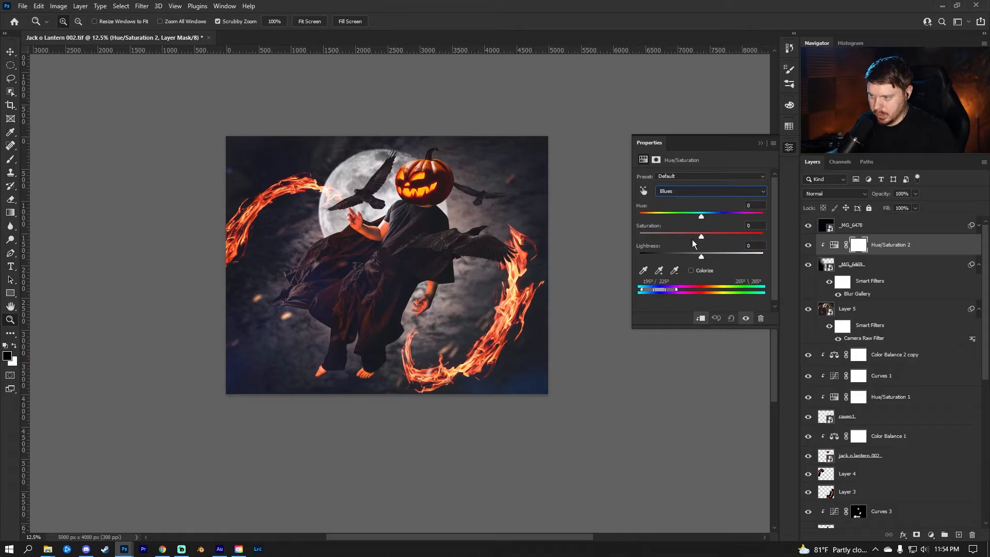
drag(664, 236, 675, 238)
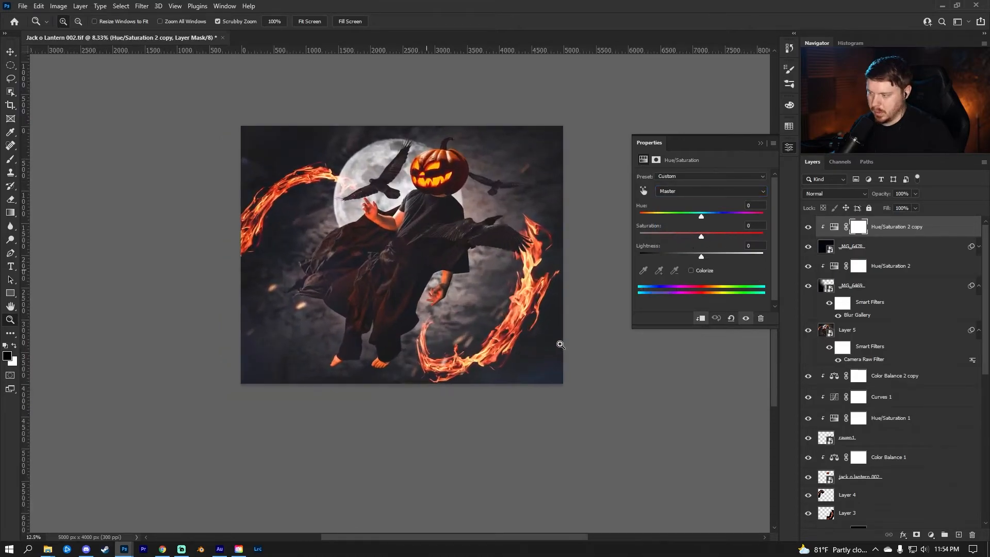
drag(558, 345, 537, 351)
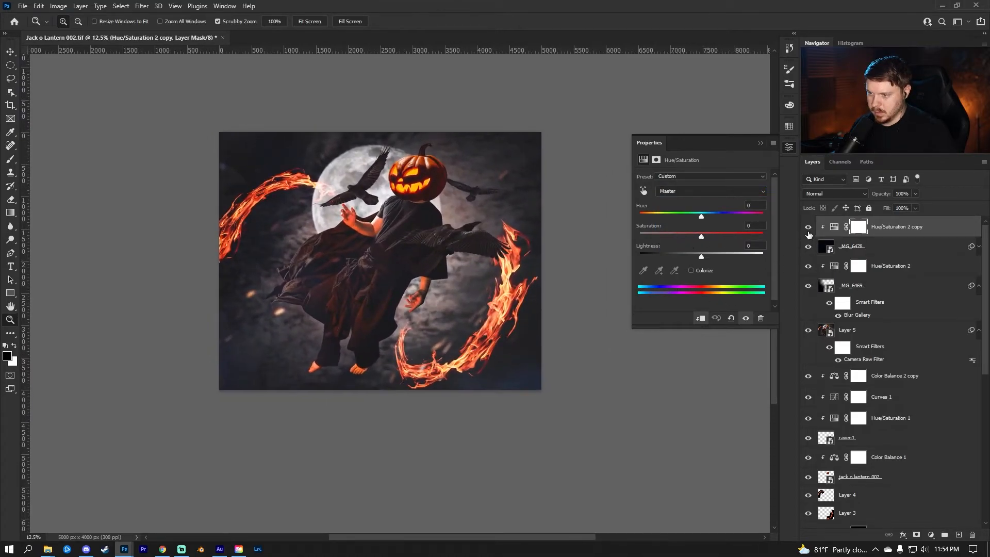
Add an Exposure adjustment layer above all layers with Exposure set to +1.00
key(ctrl+minus)
click(930, 534)
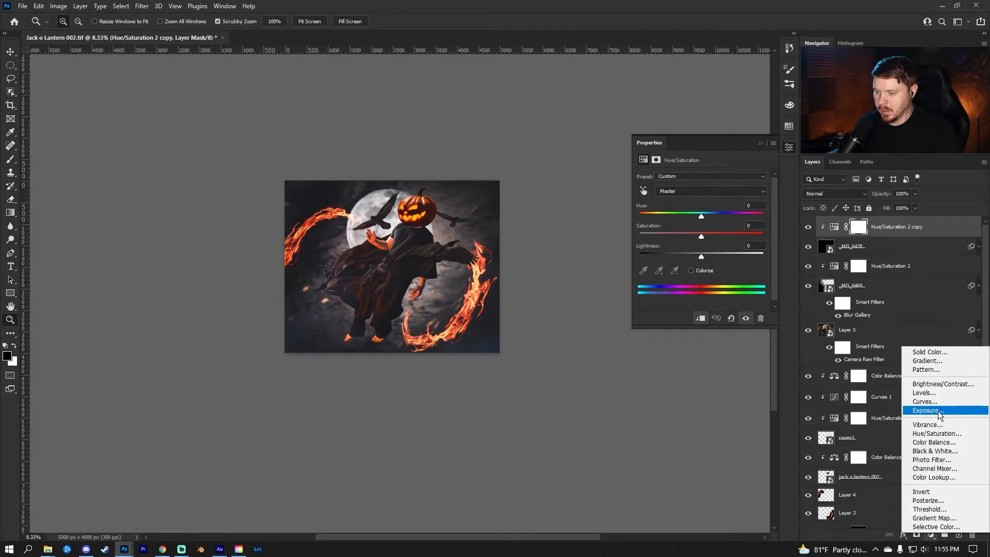
click(938, 411)
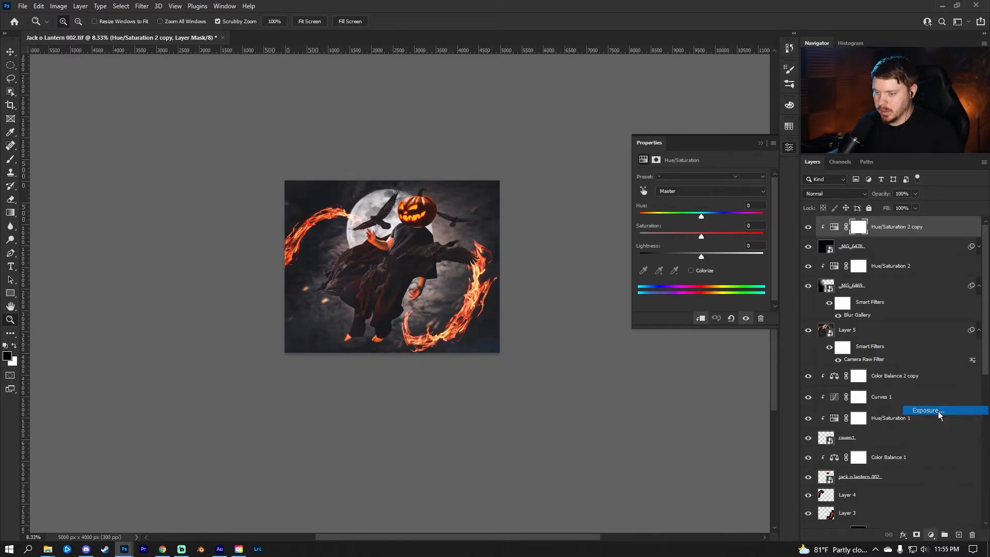
drag(701, 202, 710, 203)
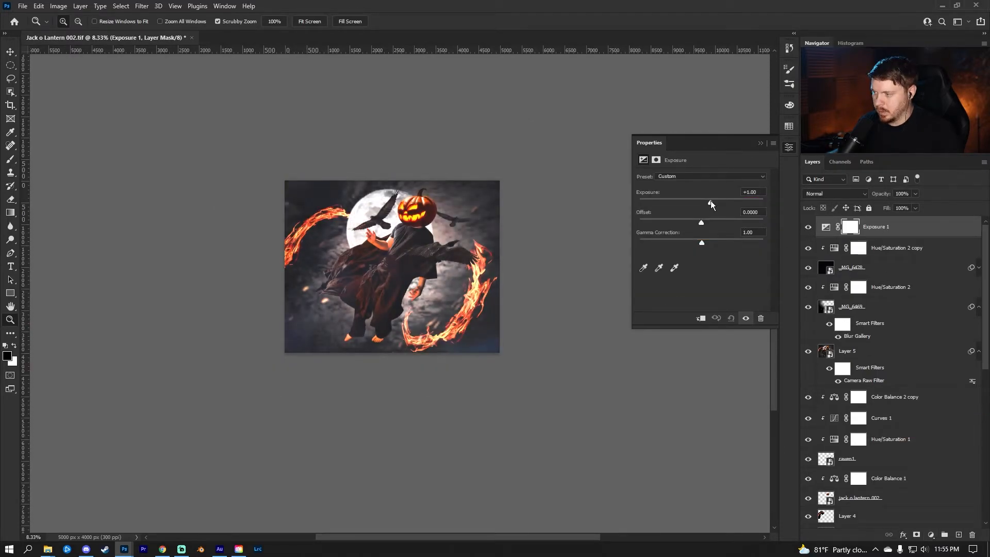
Soften the Exposure 1 layer's effect by splitting the white slider for This Layer in its Blend If options
double_click(907, 232)
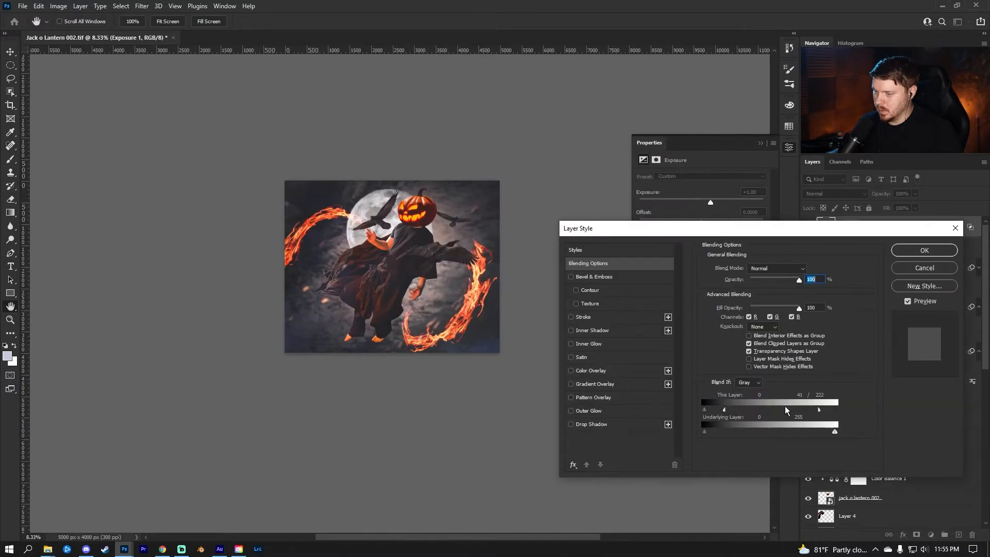
mouse_move(787, 411)
mouse_down()
mouse_move(820, 412)
mouse_move(762, 408)
mouse_move(806, 408)
mouse_up()
key(Return)
scroll(449, 255, down, 3)
scroll(460, 280, up, 2)
drag(455, 289, 443, 315)
scroll(443, 315, up, 1)
Add a Color Balance adjustment layer shifting the Shadows toward blue, and limit it to darker underlying tones with Blend If
click(931, 535)
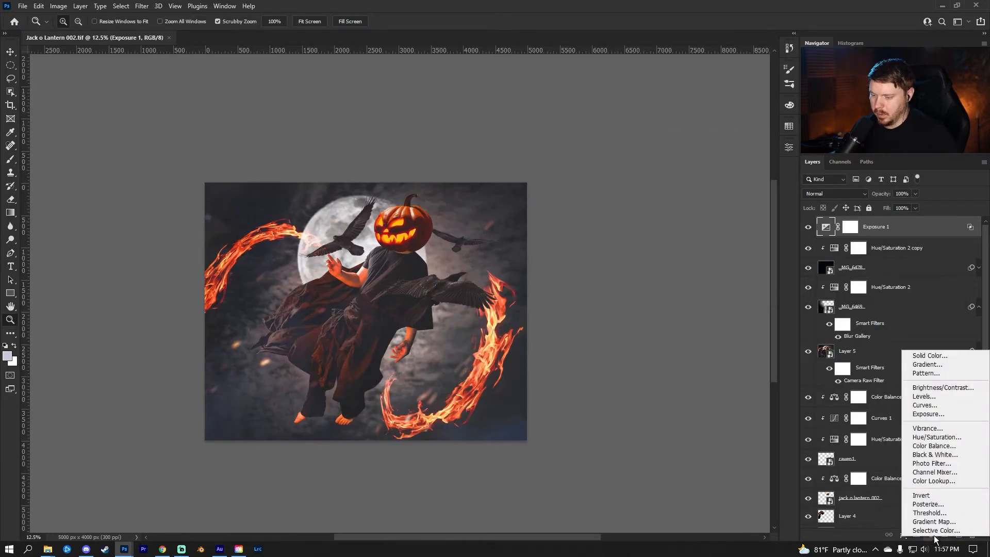
click(946, 446)
click(685, 178)
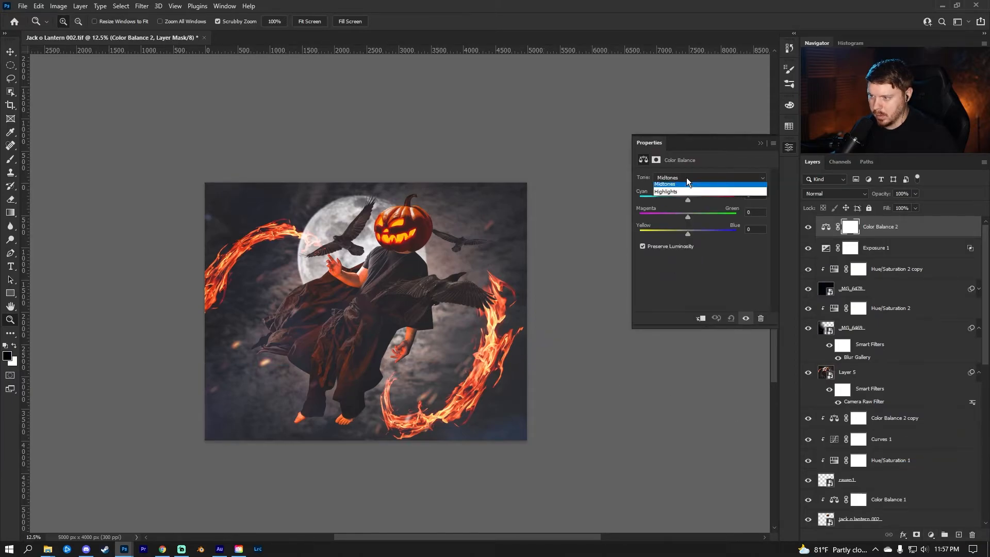
click(682, 184)
click(756, 228)
double_click(917, 226)
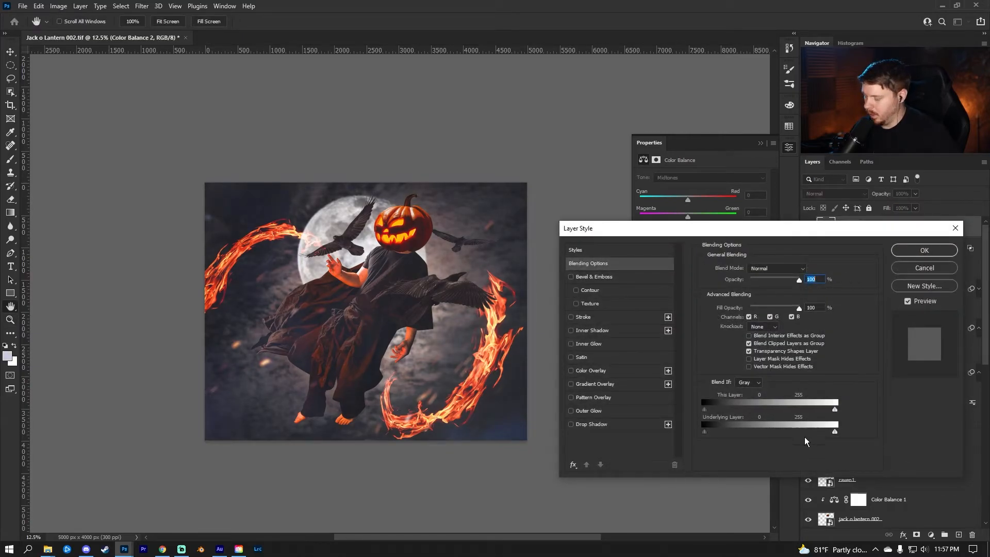
drag(835, 431, 749, 432)
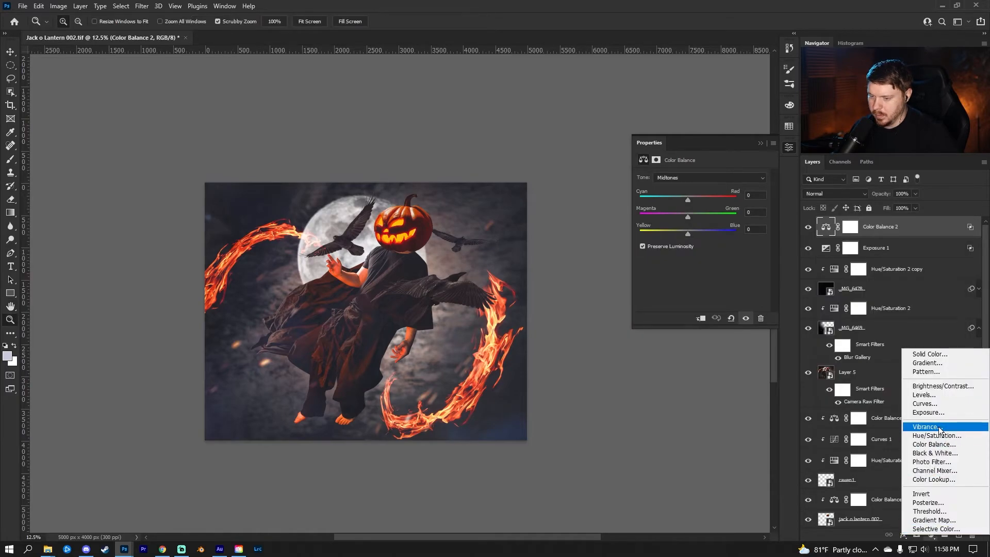
Add a second Color Balance adjustment layer on top and shift its Highlights slightly toward yellow
click(935, 443)
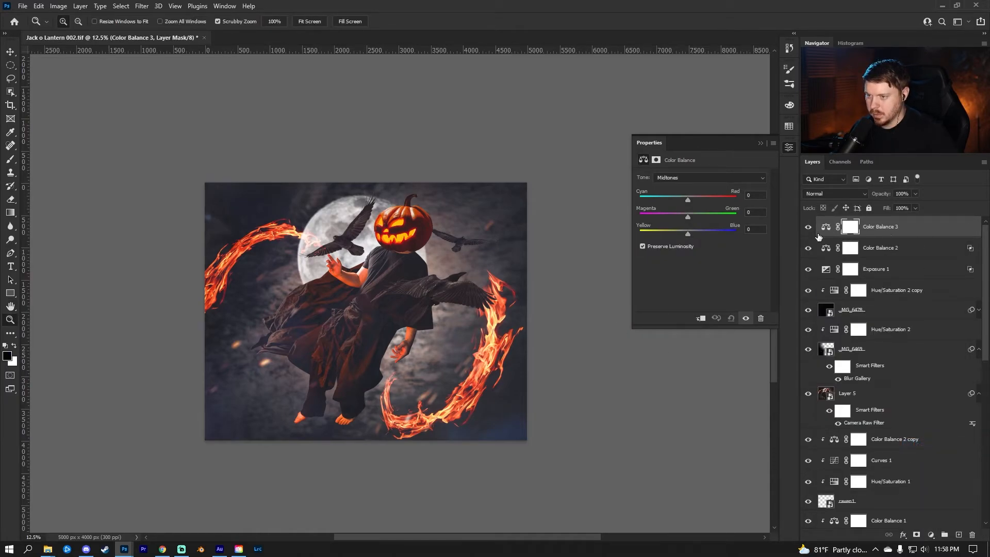
click(701, 178)
click(685, 205)
drag(688, 233, 682, 235)
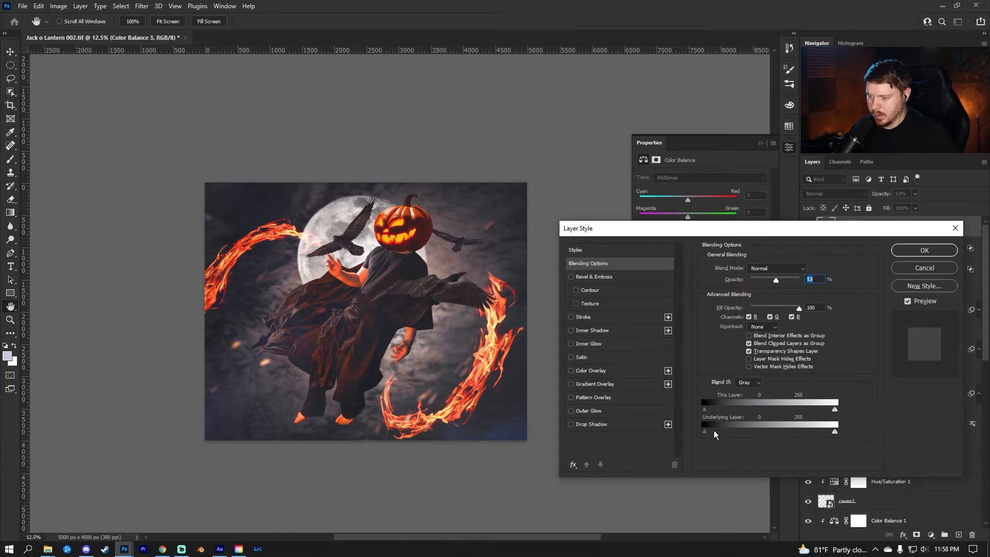
Fade the Color Balance 3 layer out of dark underlying tones by splitting the Underlying Layer black slider to 15 / 182 in Blend If
drag(705, 431, 798, 432)
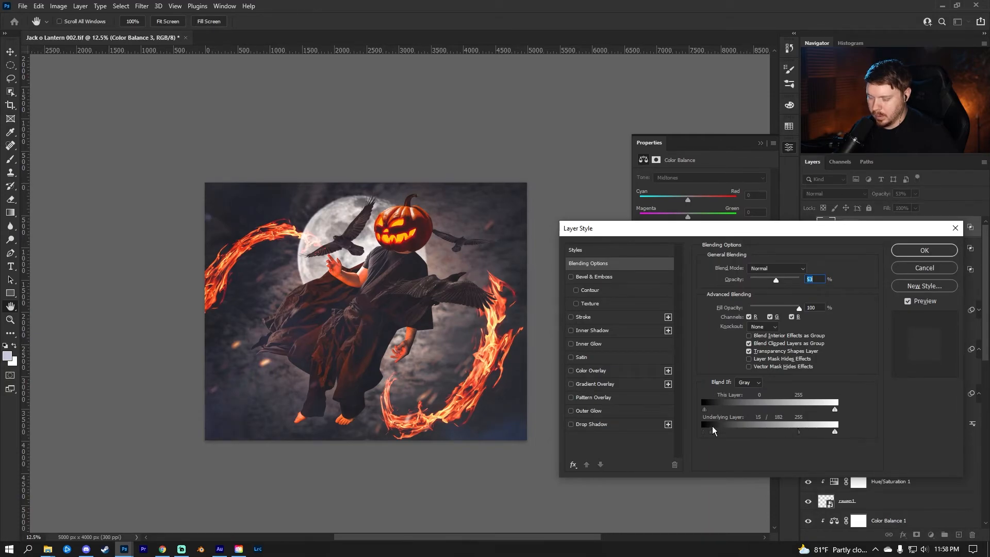
Set Layer 6 to Screen and paint a soft yellow and red glow, sampled from the pumpkin, over its carved face
click(846, 196)
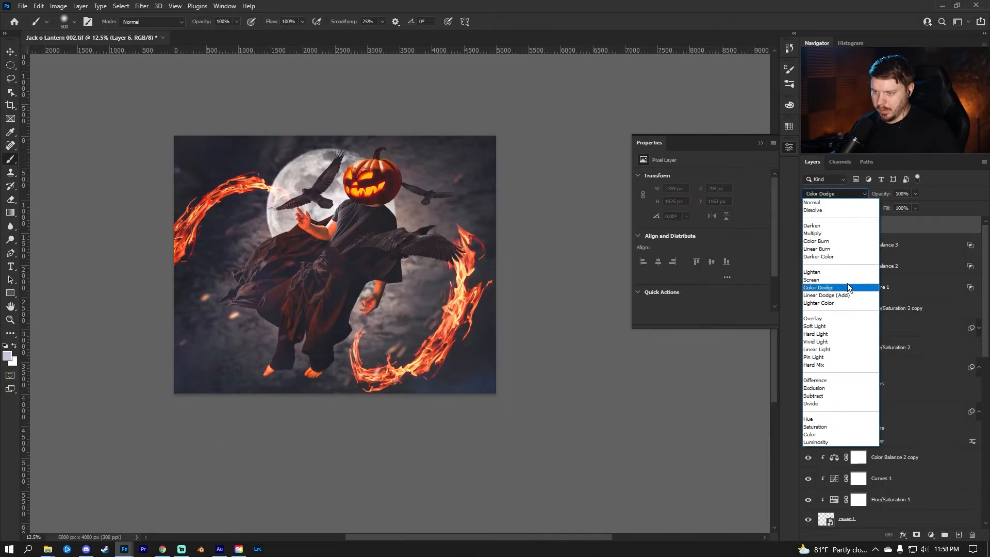
click(848, 284)
alt+click(374, 183)
key(bracketleft)
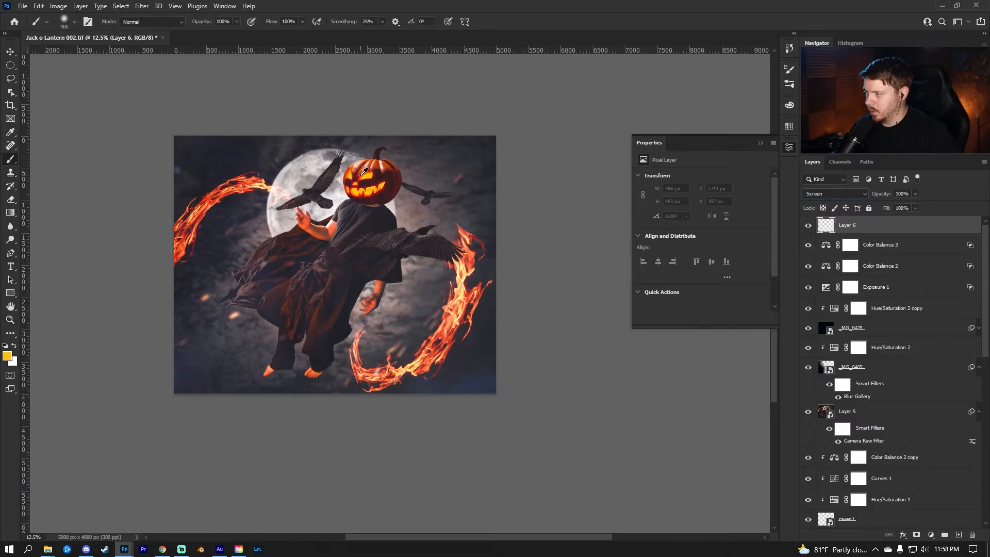
alt+click(364, 170)
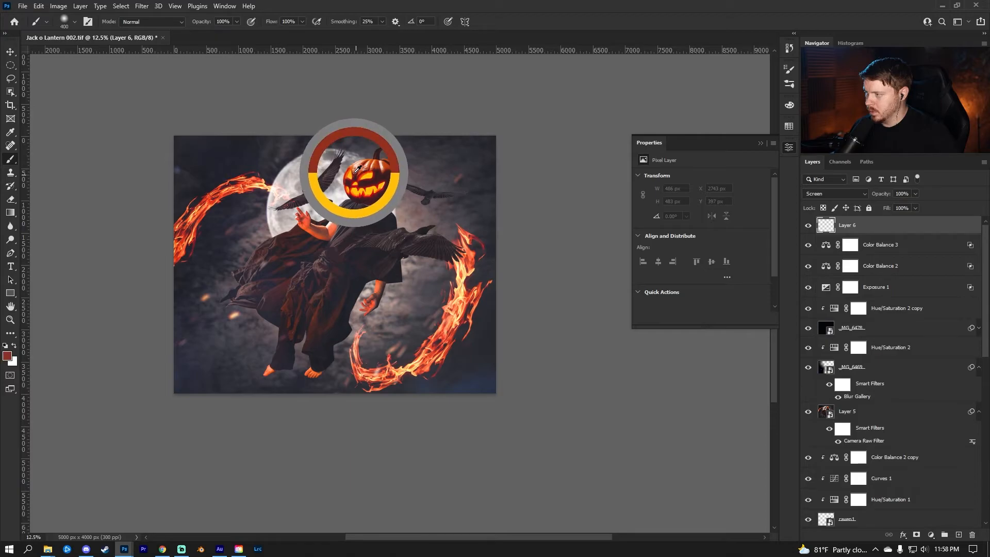
key(bracketleft)
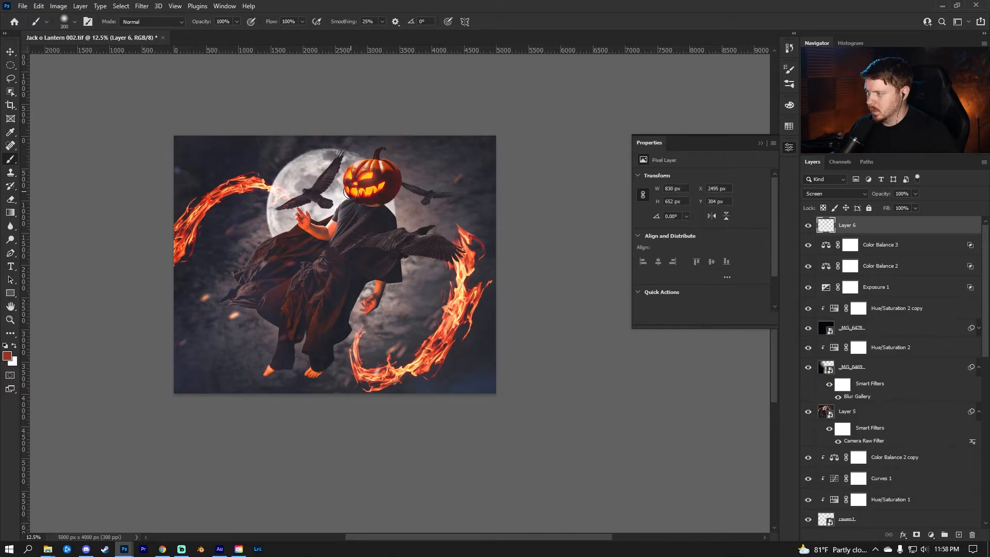
drag(355, 190, 372, 194)
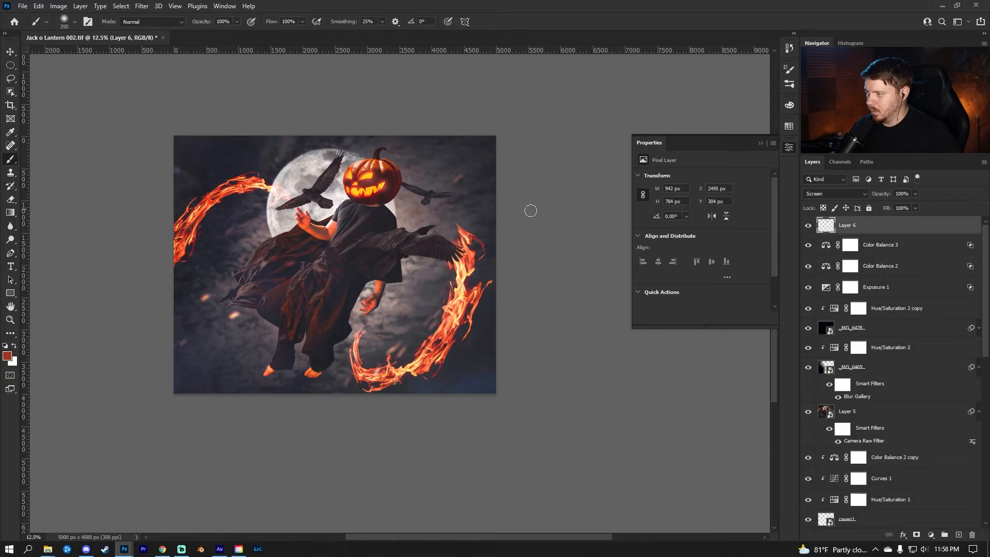
Add another empty layer above Layer 6 and set its blend mode to Screen
key(ctrl+shift+alt+n)
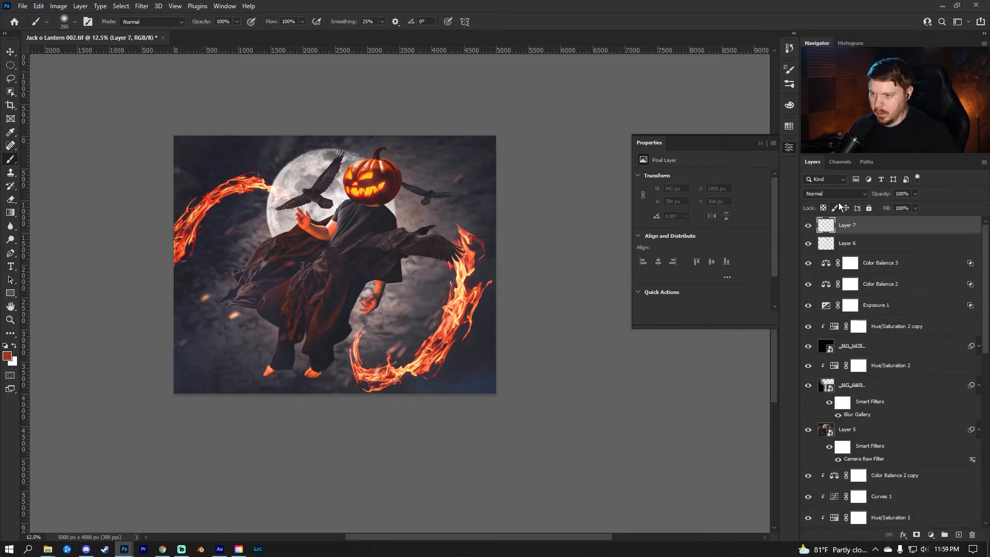
click(838, 194)
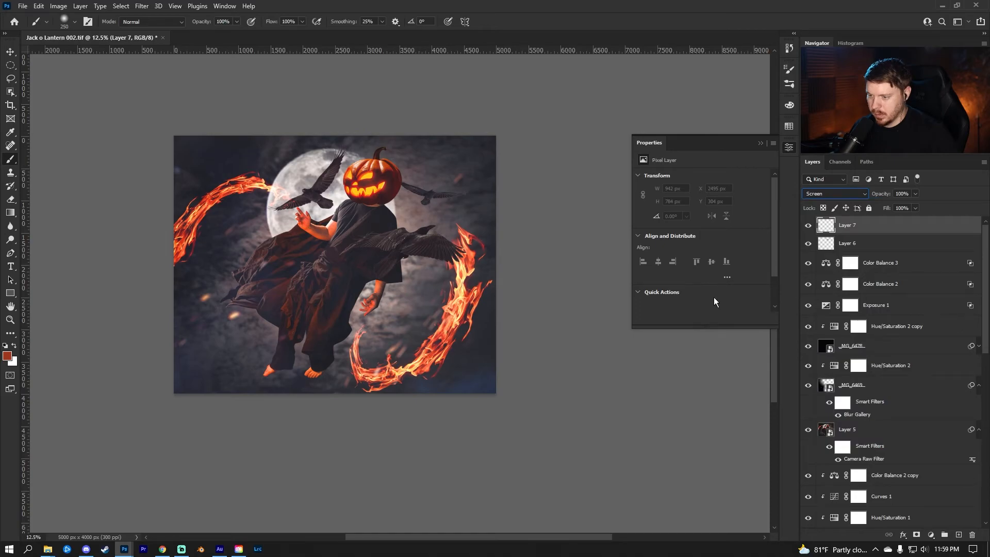
click(814, 266)
Try a single dab of red glow with a much larger brush over the left fire trail
key(bracketright)
key(bracketright)
key(bracketright)
key(bracketright)
key(bracketright)
key(bracketright)
key(bracketright)
key(bracketright)
click(187, 235)
key(ctrl+z)
Dab soft red glow with a smaller brush around the sparks and along both fire trails on Layer 7
key(bracketleft)
key(bracketleft)
key(bracketleft)
key(bracketleft)
key(bracketleft)
click(234, 316)
key(bracketleft)
click(393, 349)
click(204, 298)
click(458, 182)
click(470, 237)
click(253, 192)
click(191, 239)
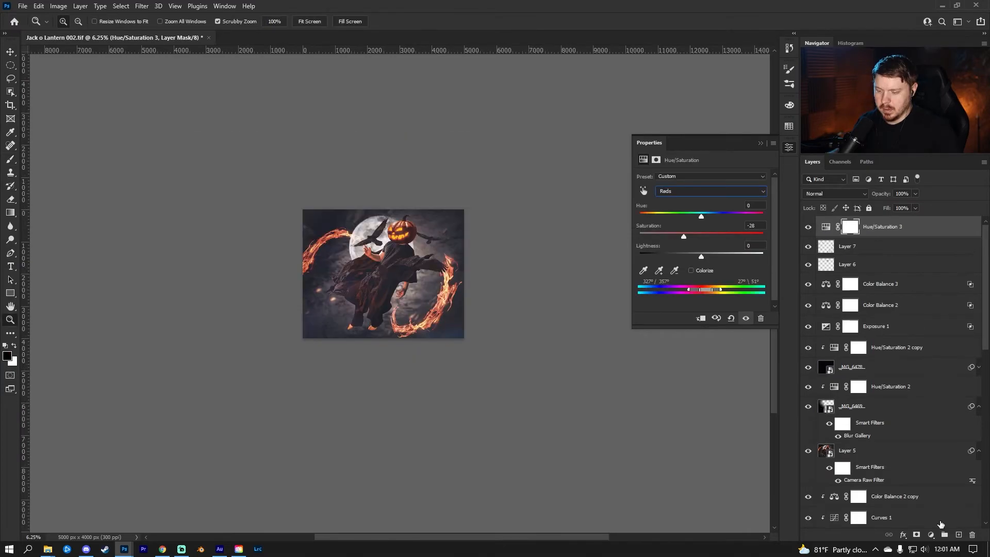
Add a Vibrance adjustment layer on top with Vibrance set to -17
click(930, 535)
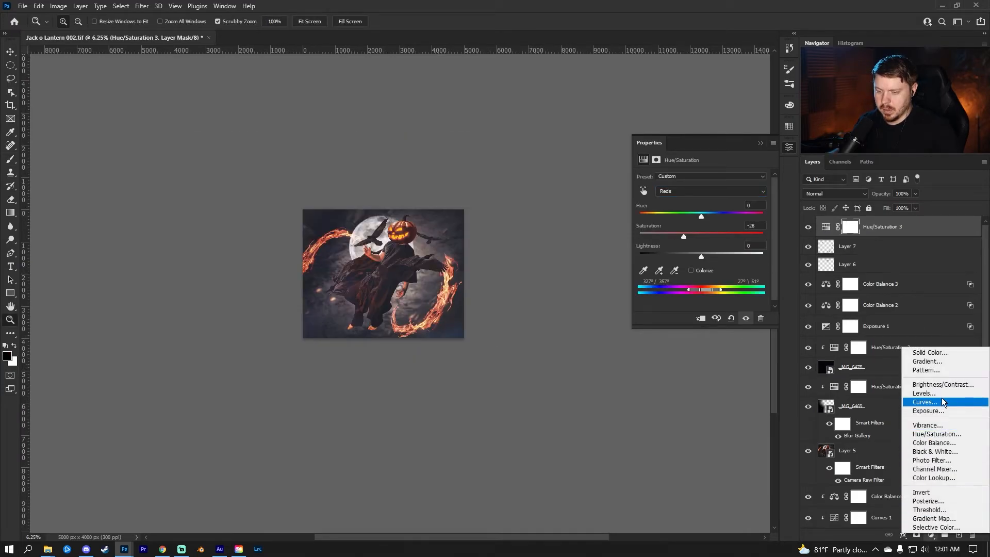
click(928, 425)
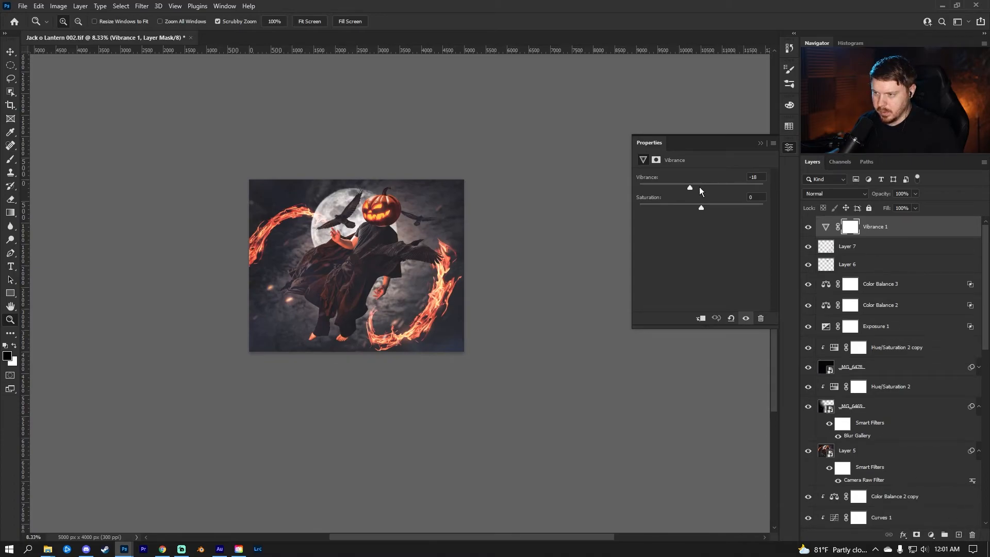
drag(690, 187, 691, 187)
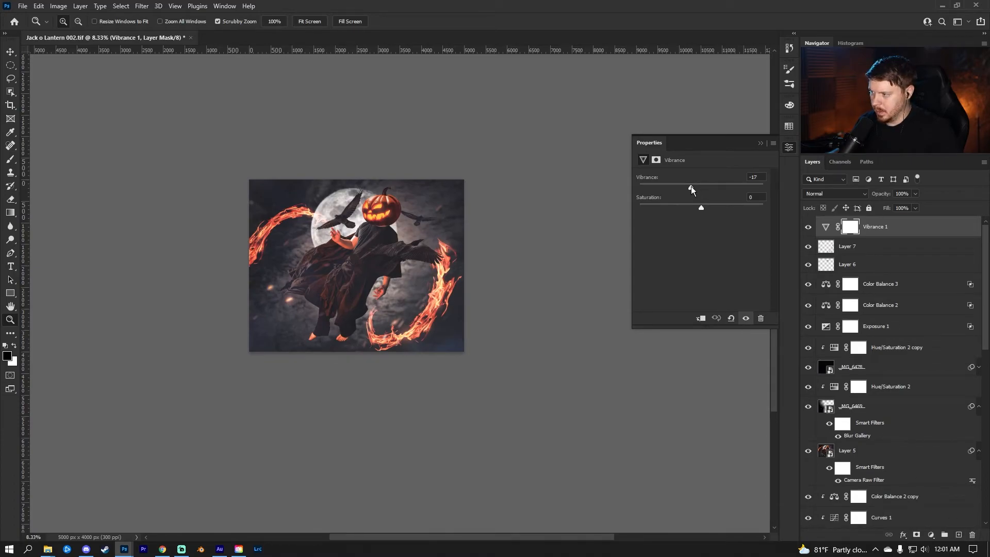
click(422, 273)
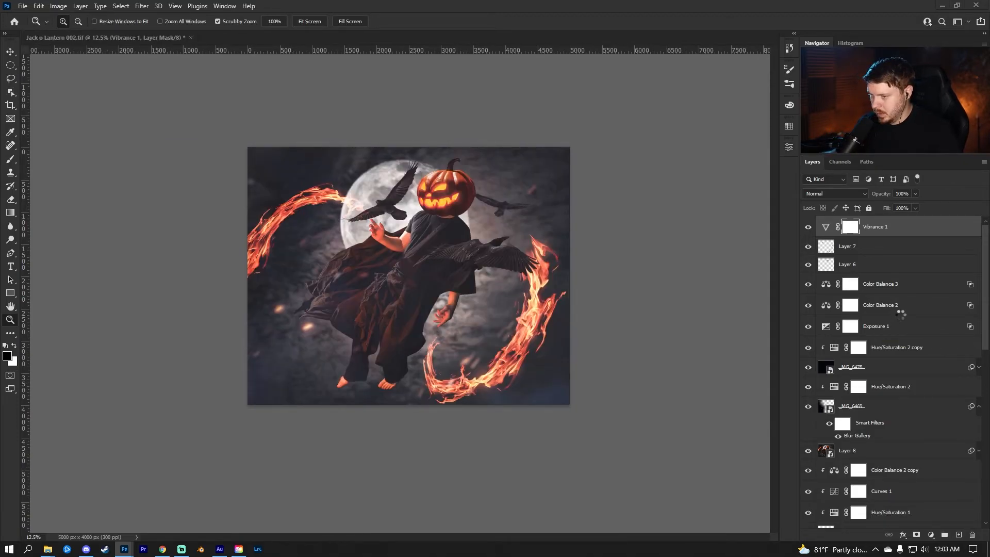
Convert the merged Layer 9 to a smart object and keep a hidden duplicate of it above
right_click(885, 226)
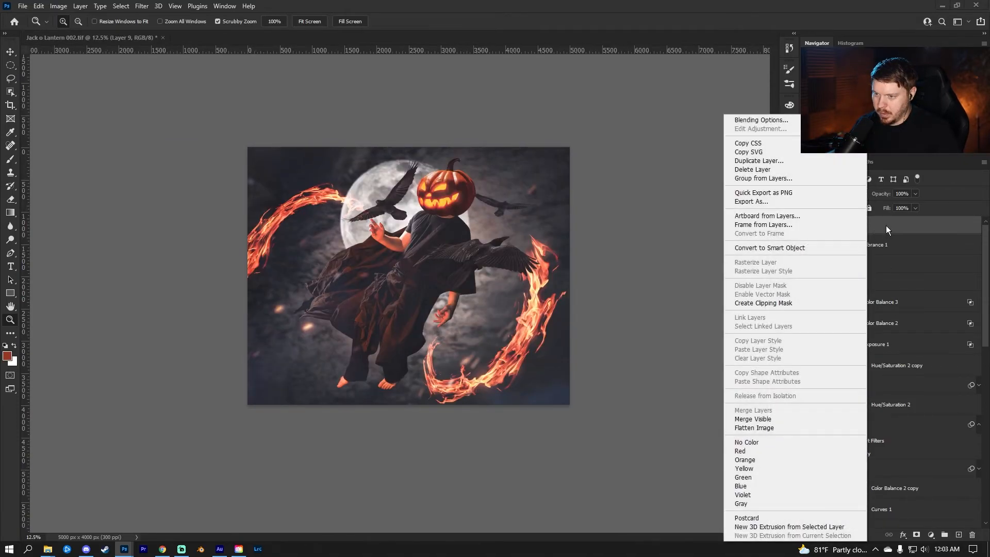
click(809, 248)
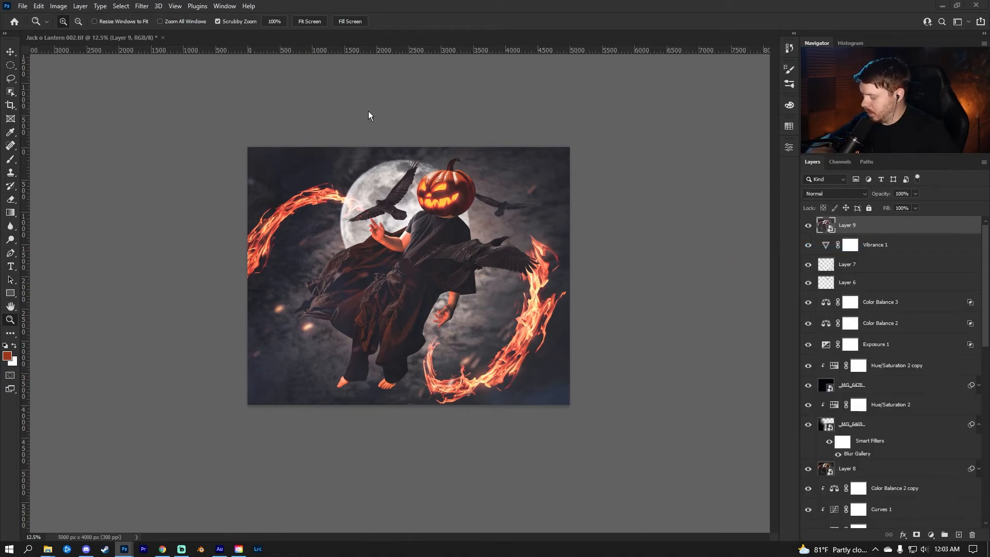
key(ctrl+j)
click(807, 225)
click(842, 247)
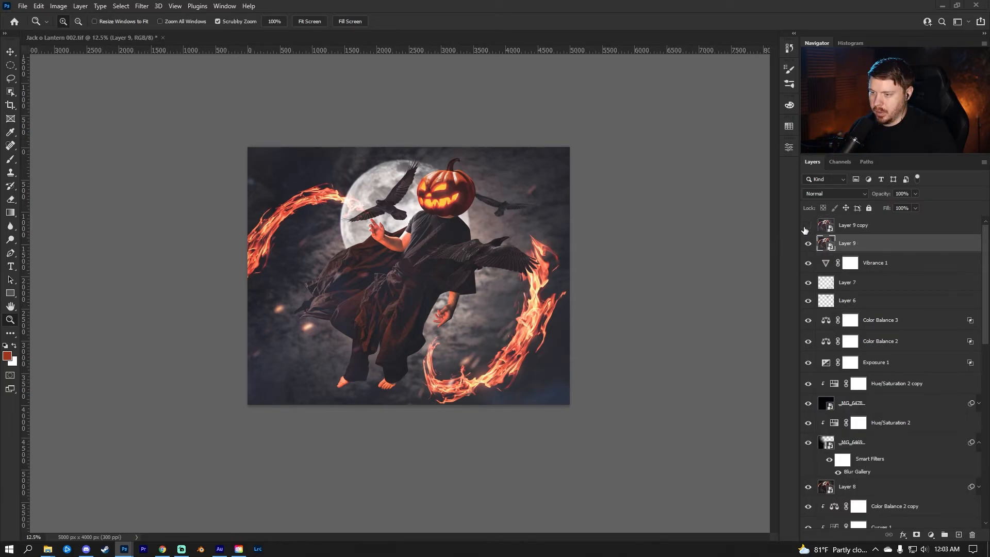
Apply a High Pass filter with a radius of 50 pixels to Layer 9
click(143, 6)
mouse_move(213, 221)
click(296, 235)
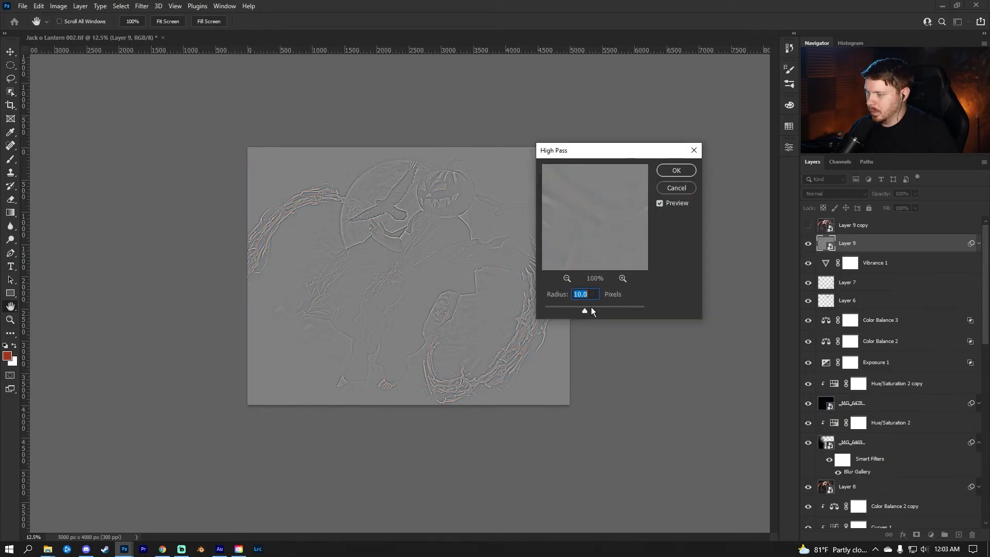
text(30)
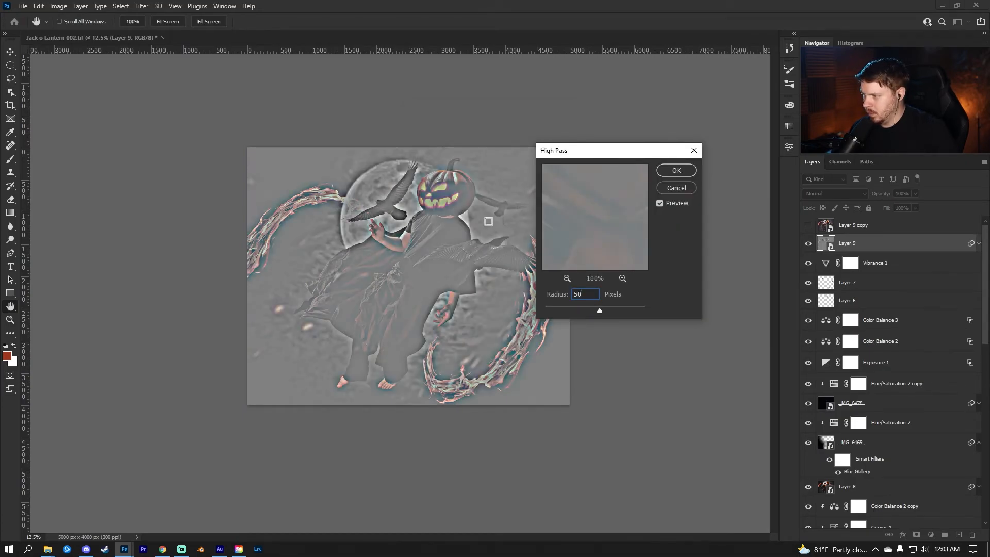
key(Return)
Set Layer 9's blend mode to Soft Light and fine-tune its opacity
click(840, 193)
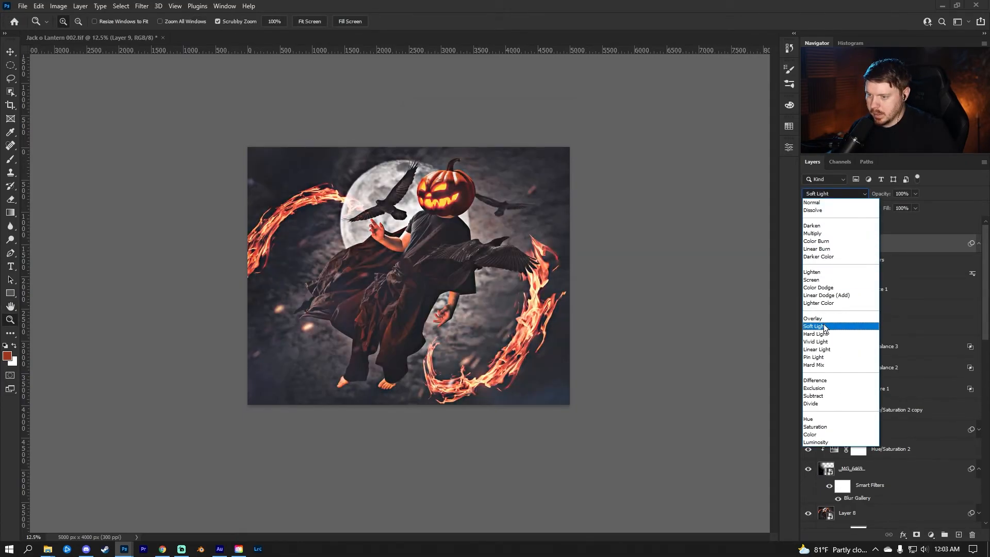
click(807, 321)
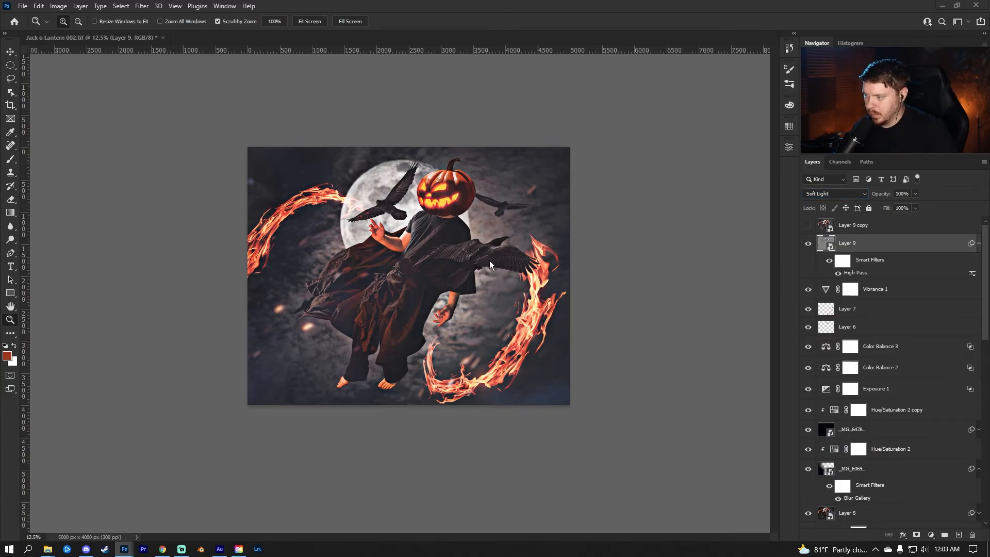
drag(466, 261, 533, 283)
drag(887, 198, 876, 196)
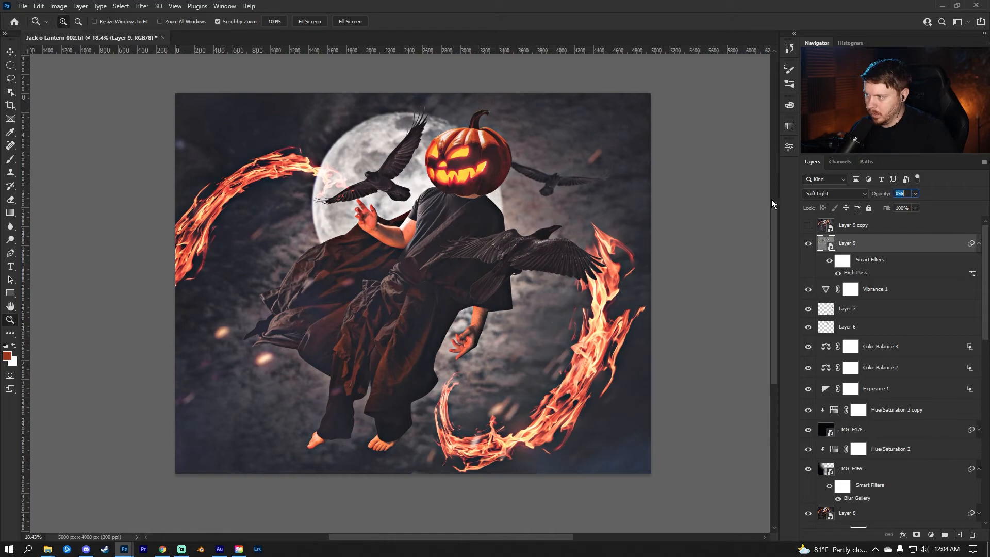
drag(771, 199, 793, 199)
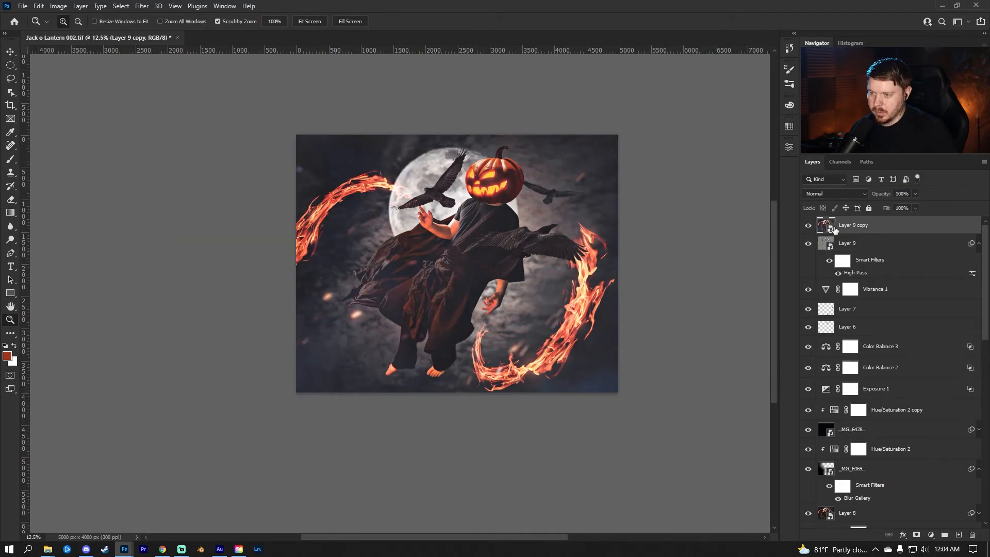
Apply a High Pass filter with a radius of 2 pixels to Layer 9 copy and set its blend mode to Overlay
click(142, 6)
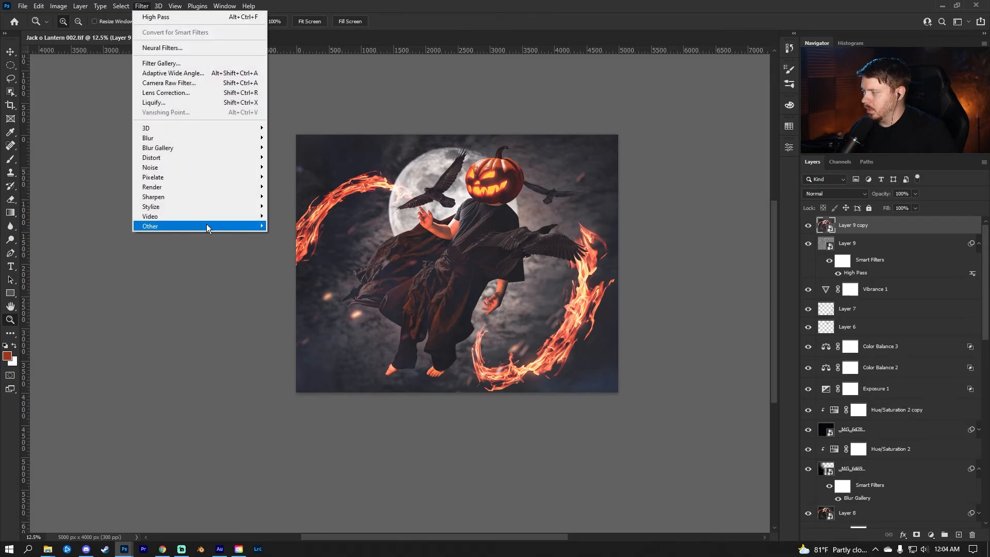
mouse_move(206, 226)
click(290, 235)
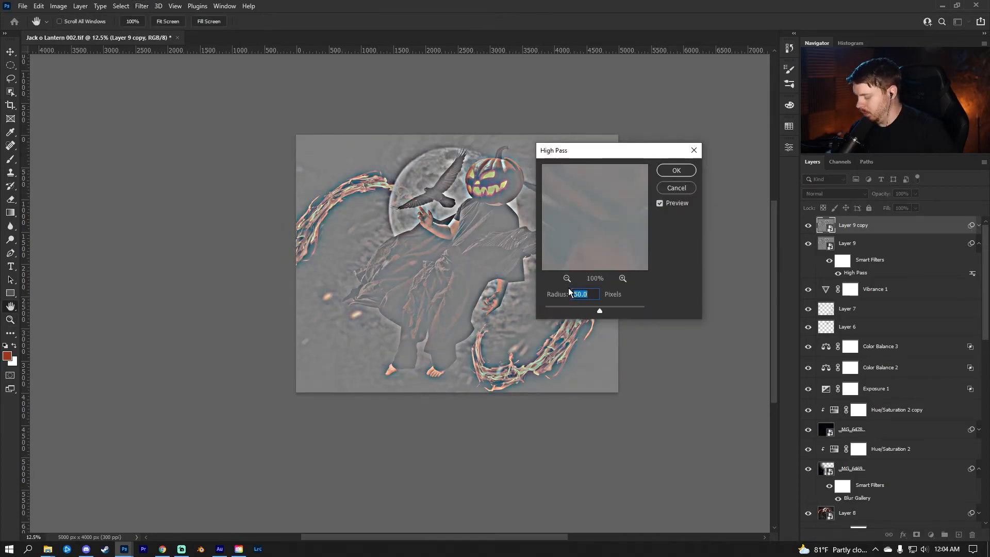
text(2)
key(Return)
click(833, 193)
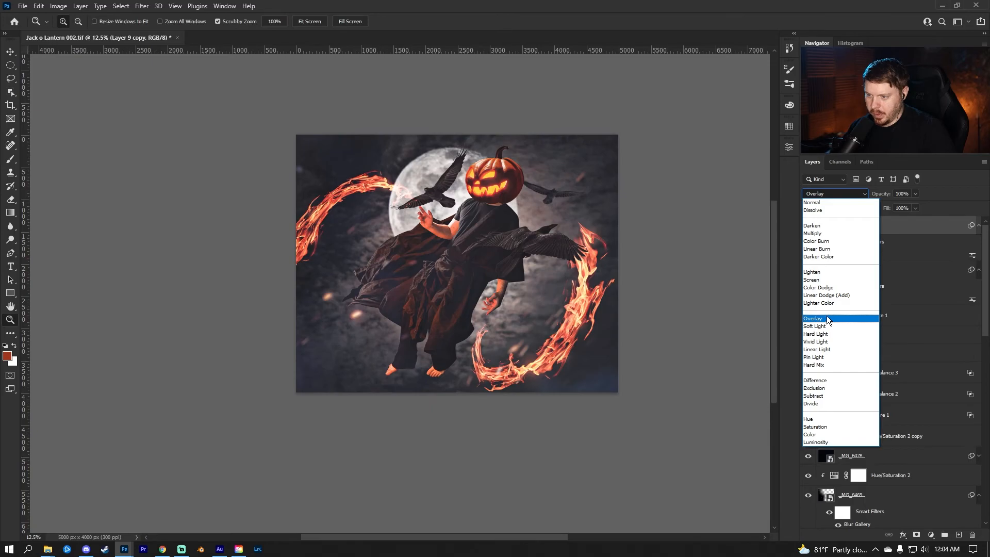
click(824, 318)
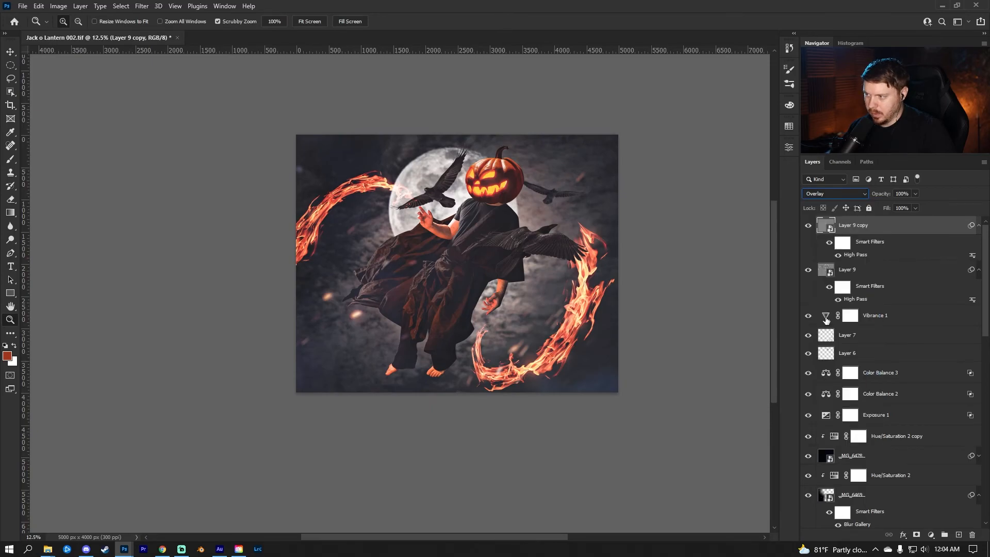
Add a black mask to Layer 9 copy and paint white on it over the pumpkin's face to sharpen only that area
alt+click(917, 535)
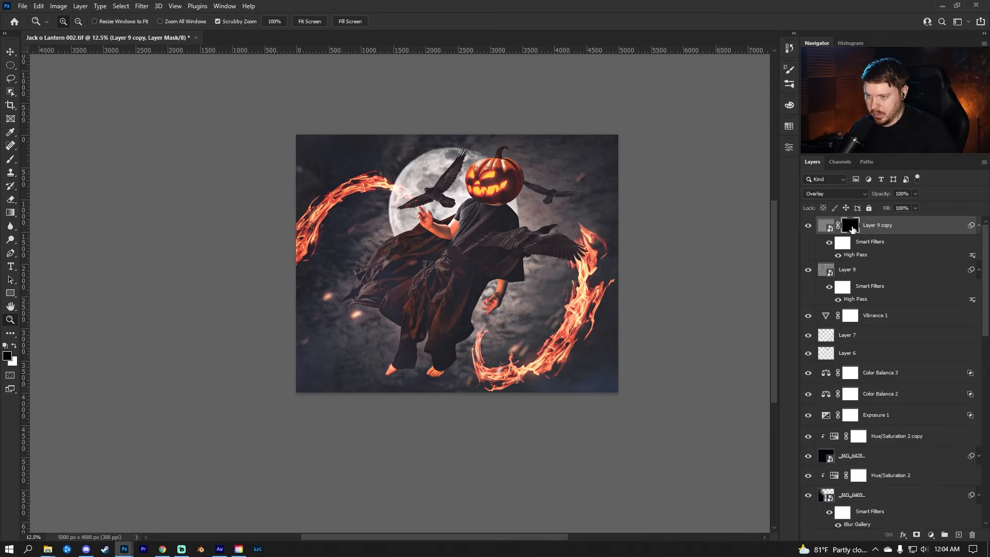
drag(477, 182, 537, 240)
drag(600, 233, 466, 300)
drag(554, 242, 534, 258)
key(b)
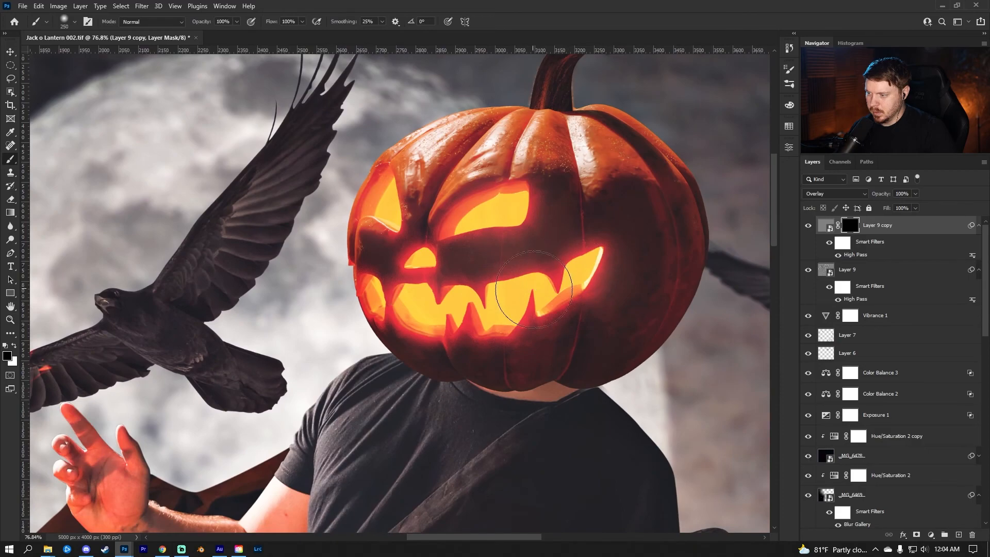
key(z)
drag(602, 258, 581, 300)
key(b)
key(x)
mouse_move(494, 267)
mouse_down()
mouse_move(470, 255)
mouse_move(453, 272)
mouse_move(508, 259)
mouse_move(443, 234)
mouse_move(502, 219)
mouse_move(482, 251)
mouse_up()
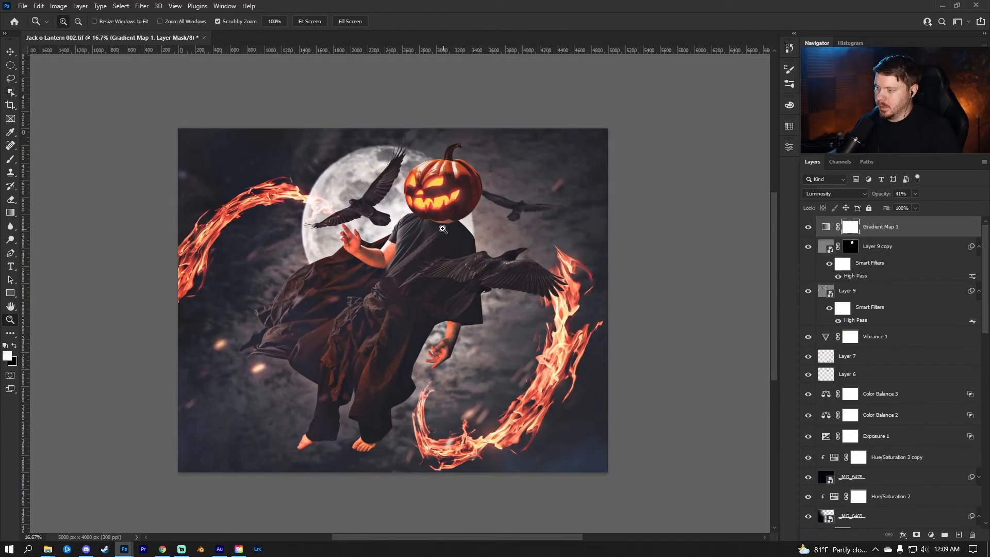
Add a Soft Light layer filled with 50% gray above the Gradient Map and convert it to a smart object
drag(444, 230, 531, 316)
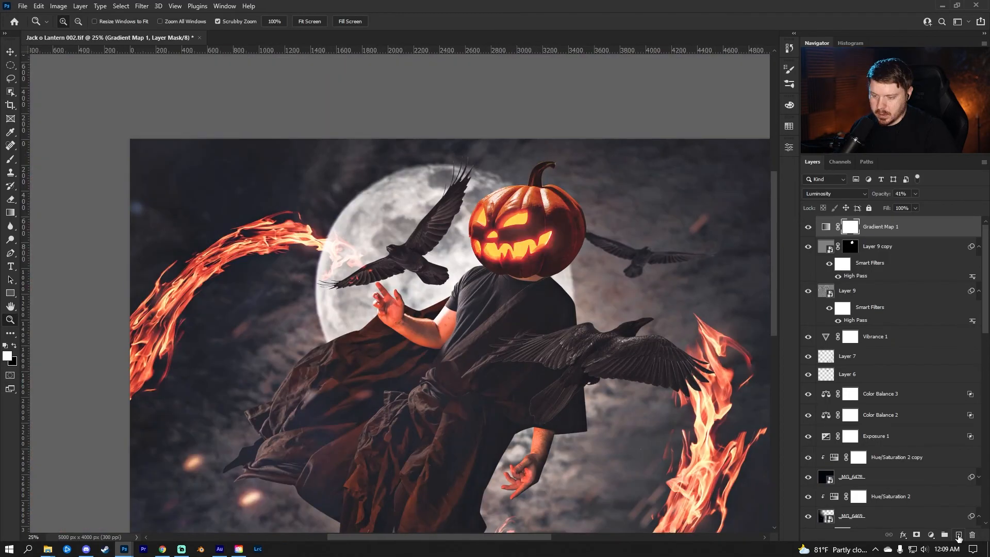
alt+click(958, 535)
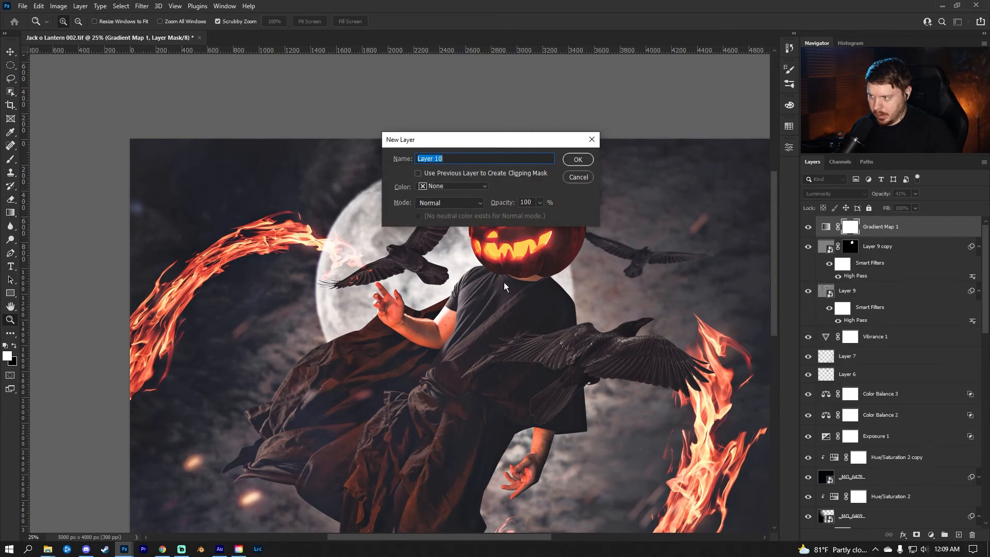
click(458, 202)
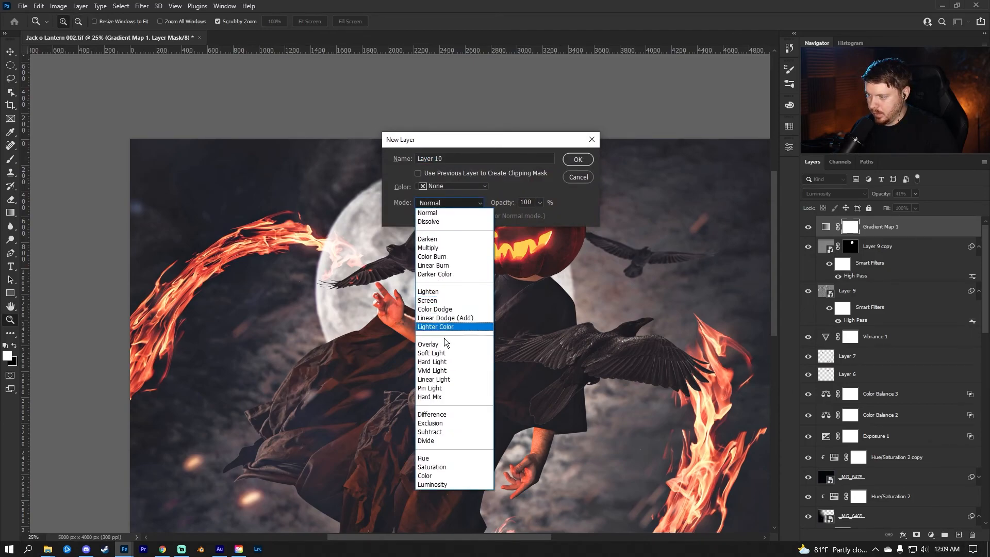
click(440, 351)
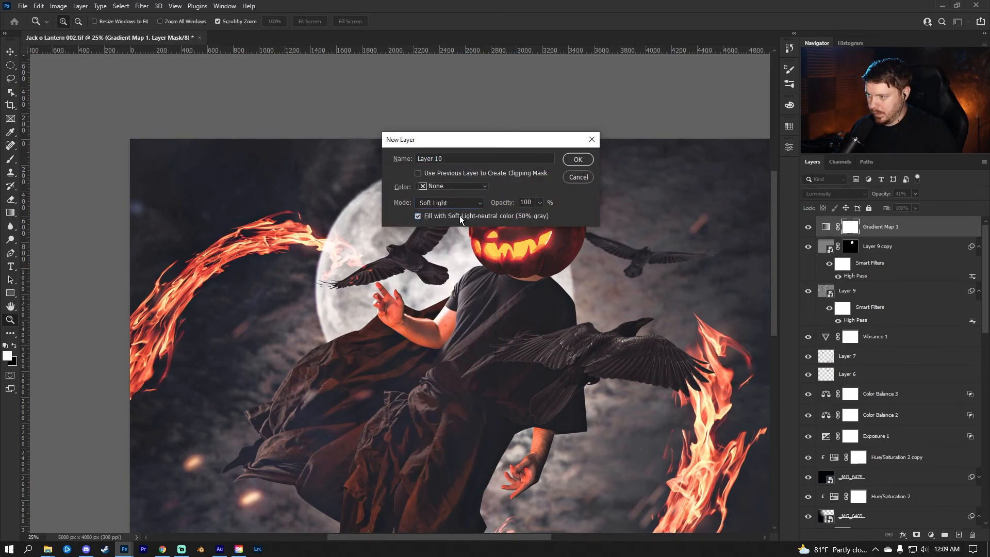
click(587, 162)
right_click(876, 225)
click(763, 246)
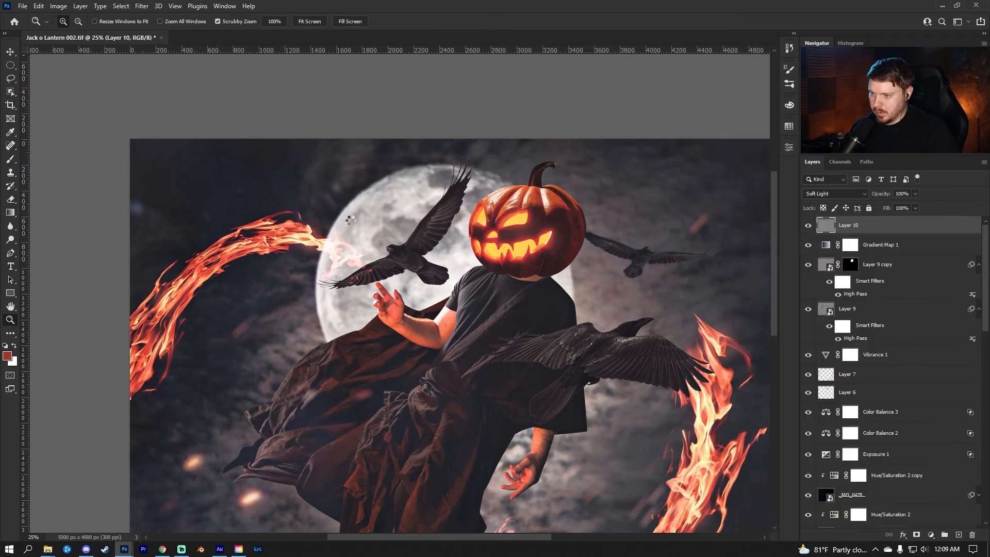
Apply Add Noise to Layer 10 with an amount of 25% and Uniform distribution, and check the grain on the image
click(142, 6)
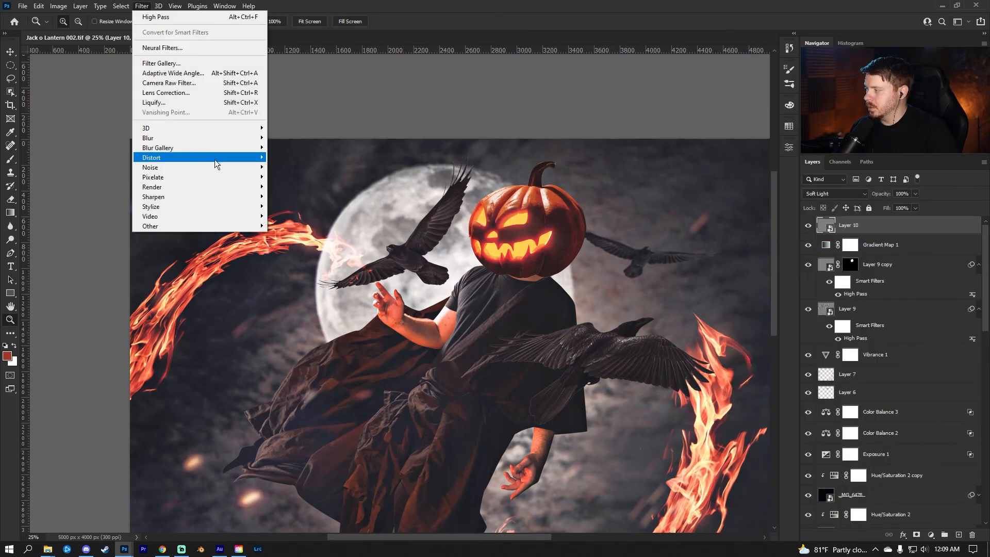
mouse_move(218, 170)
click(301, 167)
drag(472, 88, 320, 166)
text(25)
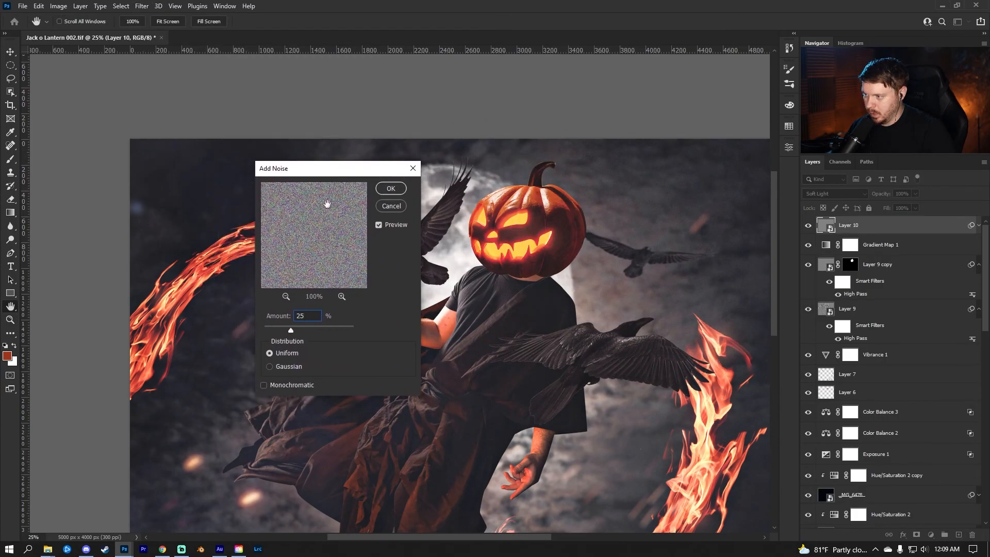
click(391, 189)
key(z)
click(555, 268)
drag(579, 183, 541, 220)
scroll(569, 242, down, 1)
scroll(581, 285, down, 3)
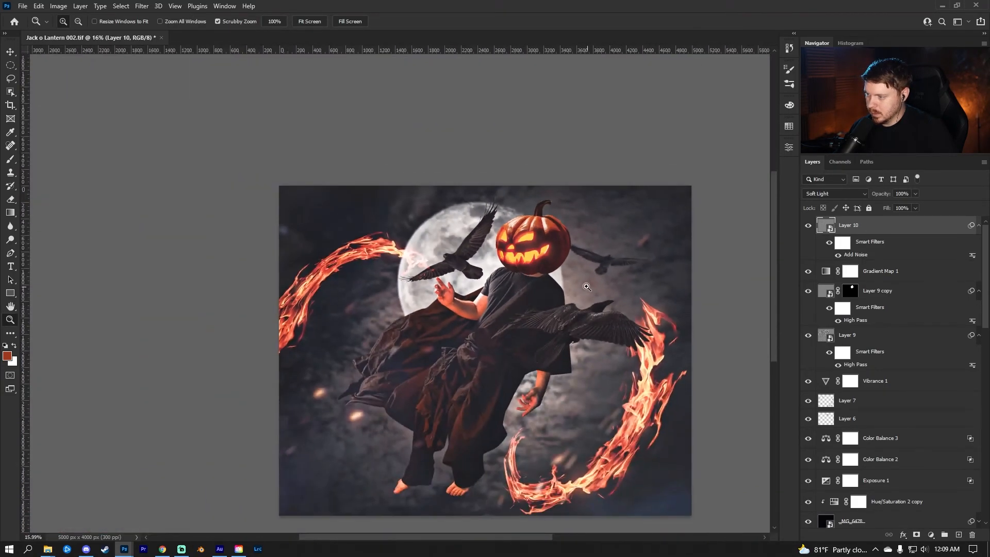